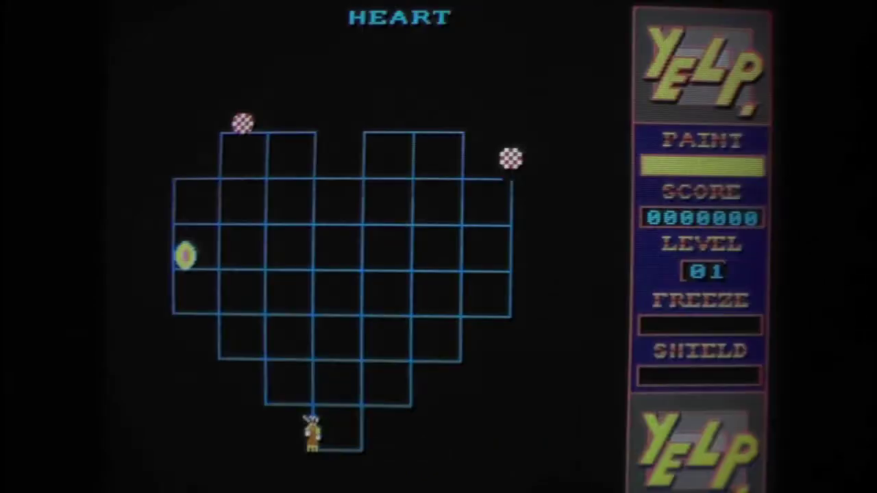
# Paint a trail up the heart's left edge and across its top rows
pyautogui.press('Up')
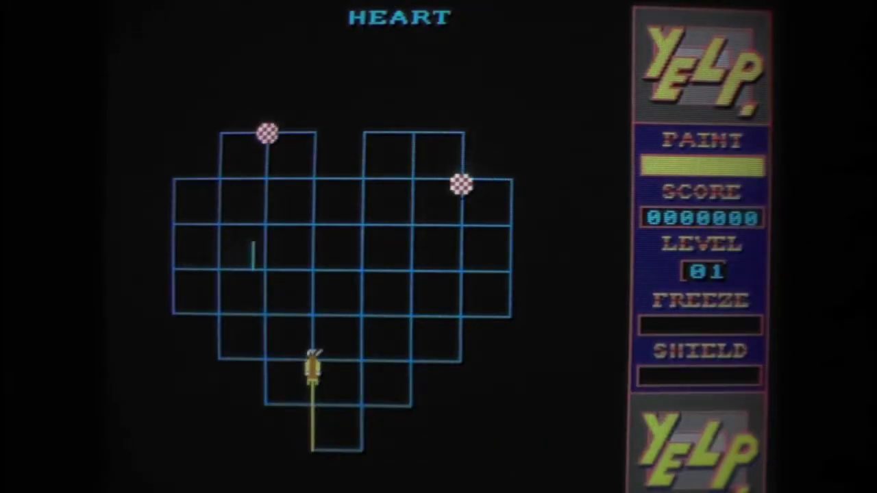
pyautogui.press('Left')
pyautogui.press('Up')
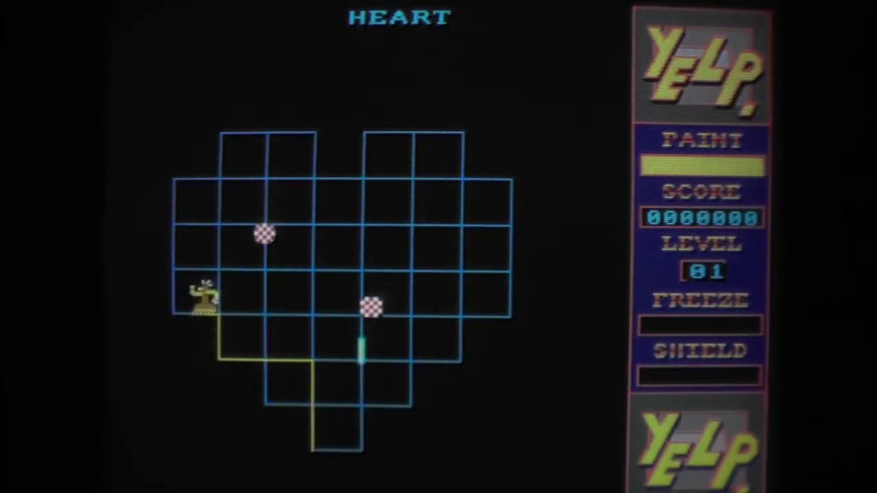
pyautogui.press('Left')
pyautogui.press('Up')
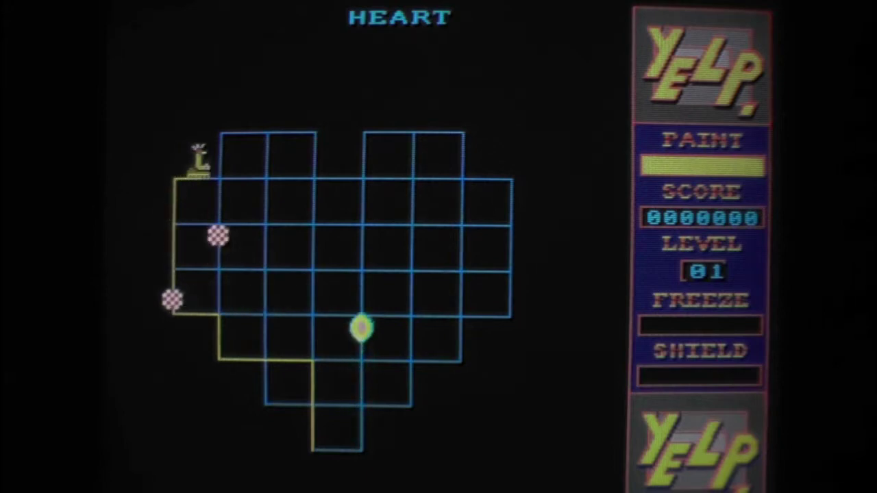
pyautogui.press('Right')
pyautogui.press('Up')
pyautogui.press('Right')
# Paint down through the heart's middle and back up to close the first square
pyautogui.press('Down')
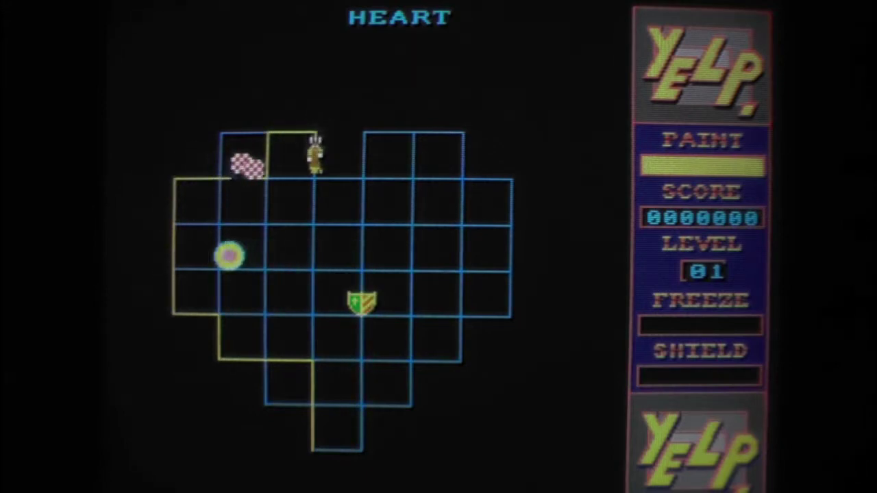
pyautogui.press('Down')
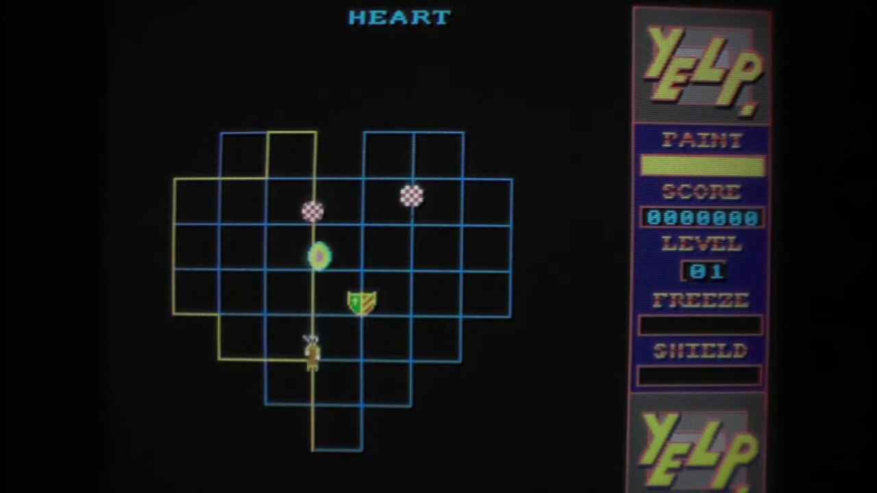
pyautogui.press('Down')
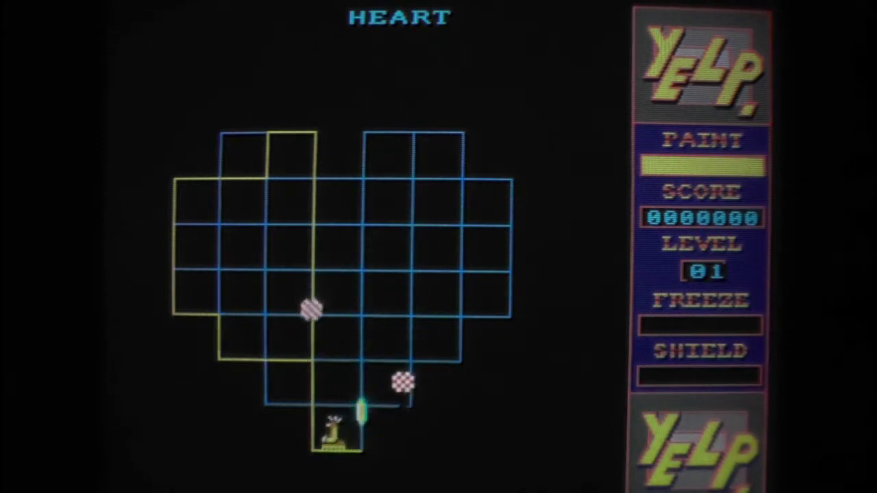
pyautogui.press('Left')
pyautogui.press('Up')
pyautogui.press('Up')
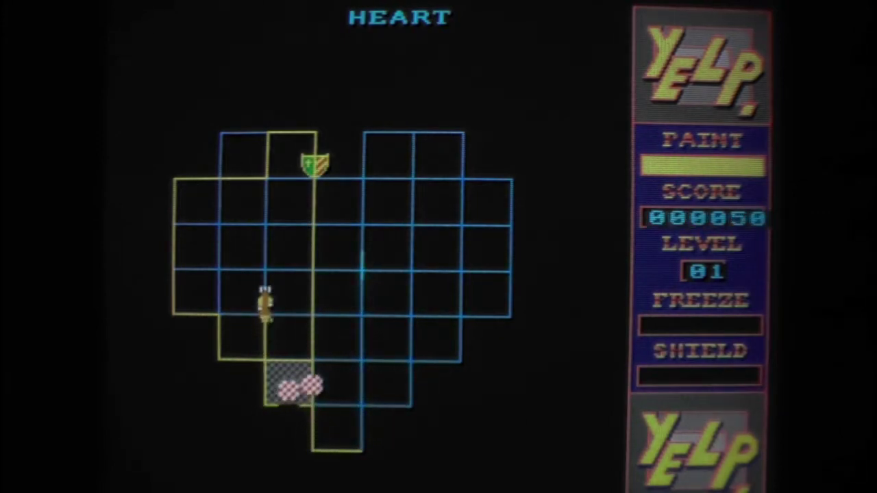
pyautogui.press('Up')
# Collect the shield, then paint down the right side and left along a lower row
pyautogui.press('Right')
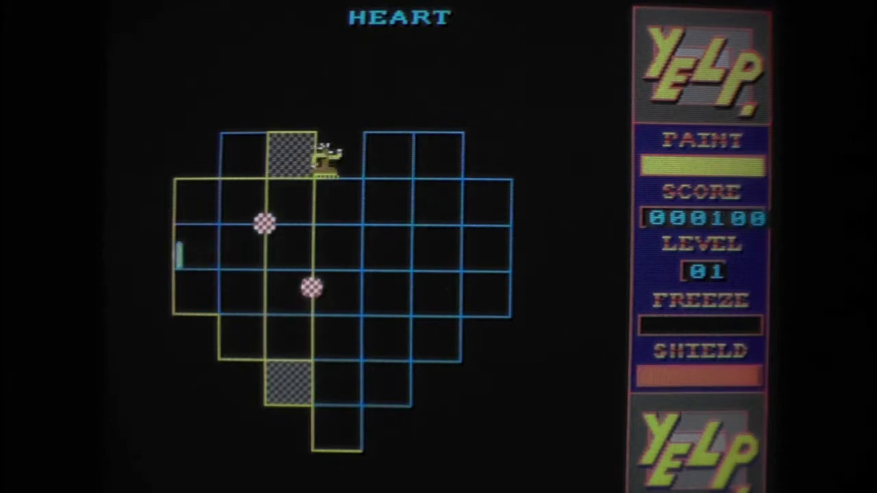
pyautogui.press('Right')
pyautogui.press('Down')
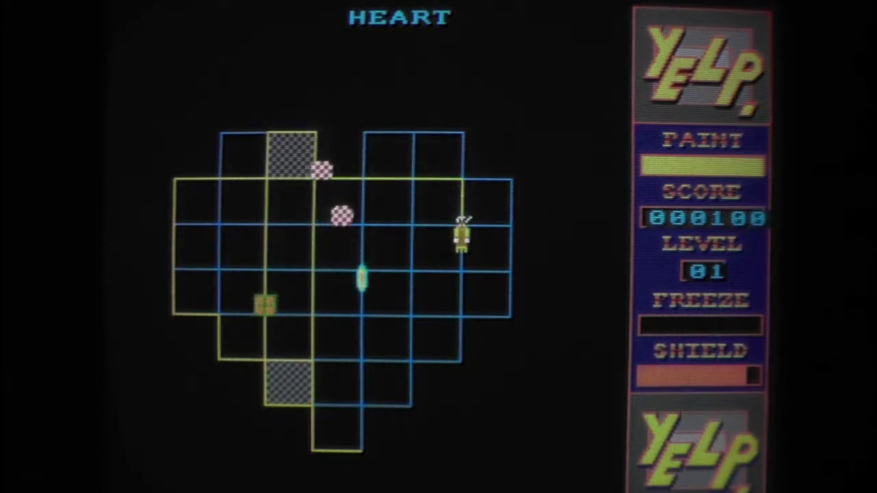
pyautogui.press('Down')
pyautogui.press('Left')
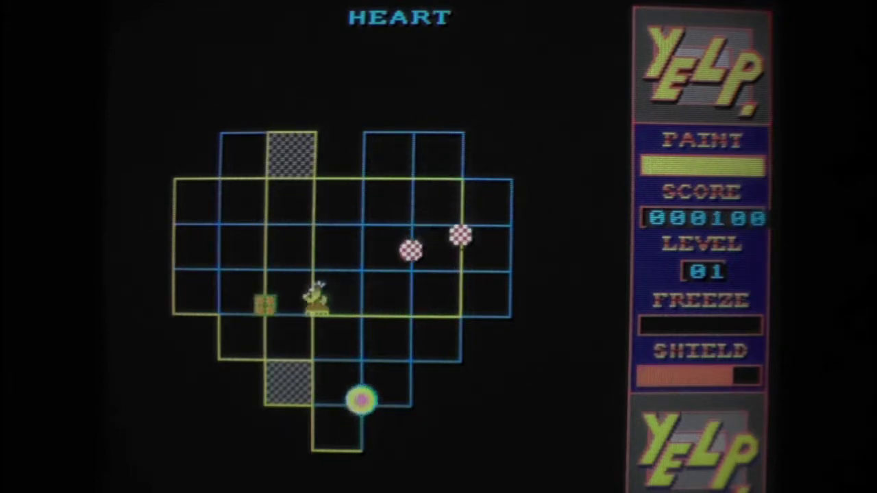
pyautogui.press('Left')
# Paint from the left edge up across the top to fill the top-left square
pyautogui.press('Up')
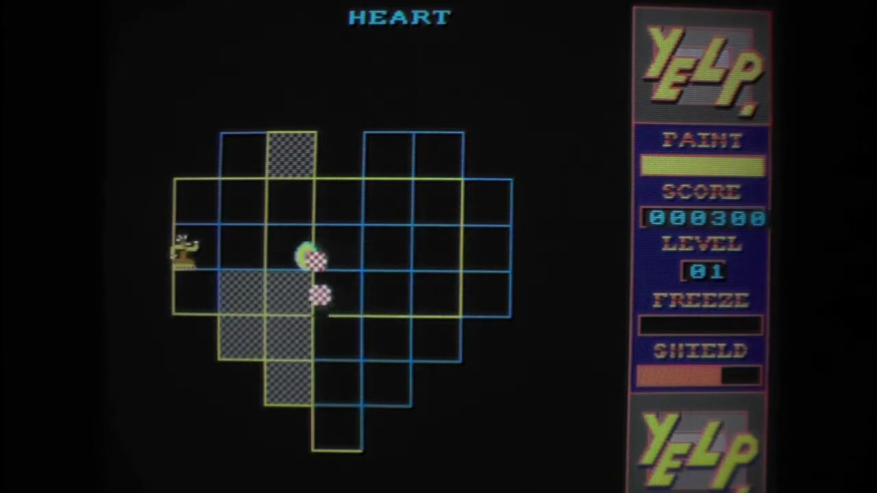
pyautogui.press('Up')
pyautogui.press('Right')
pyautogui.press('Up')
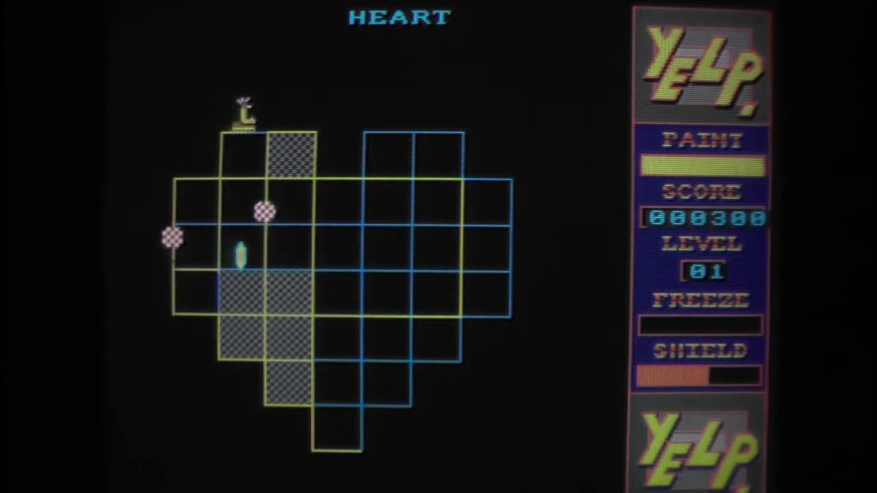
pyautogui.press('Right')
pyautogui.press('Down')
pyautogui.press('Down')
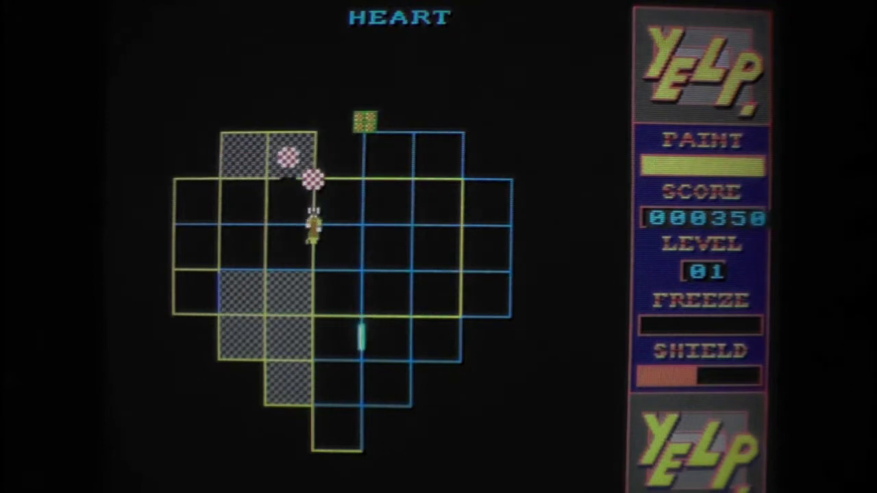
pyautogui.press('Left')
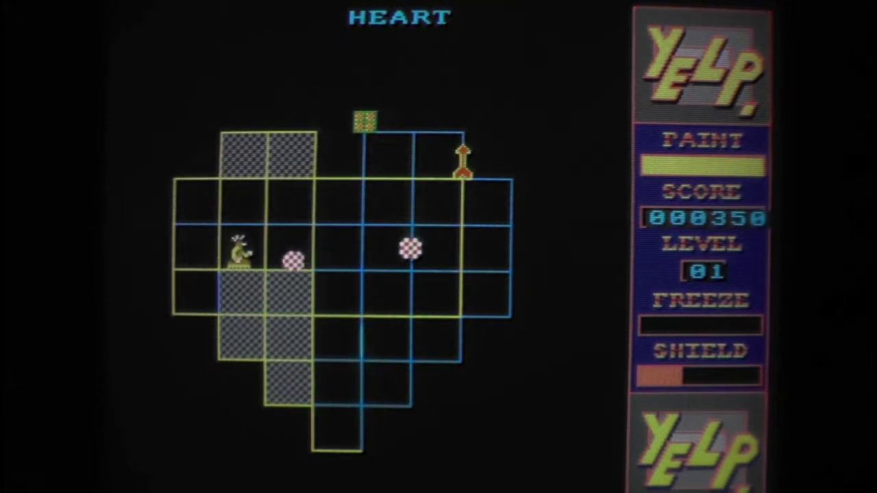
# Fill a lower-left square and another square along the lower grid lines
pyautogui.press('Down')
pyautogui.press('Right')
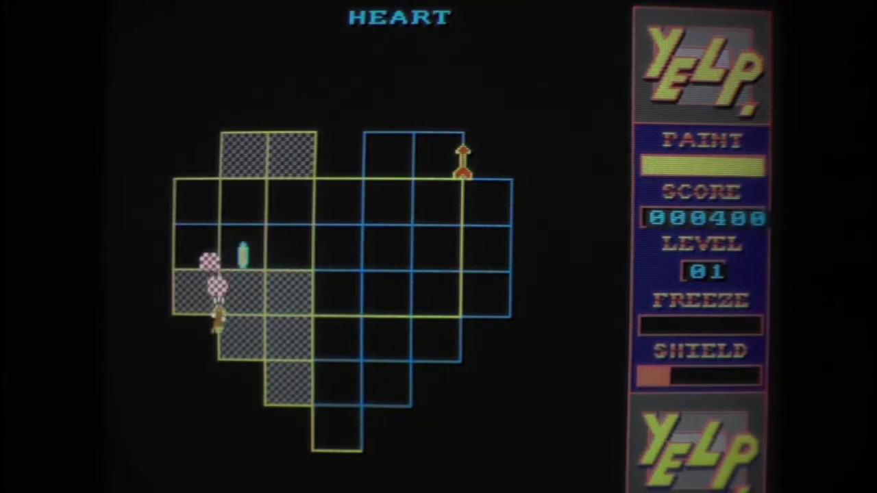
pyautogui.press('Right')
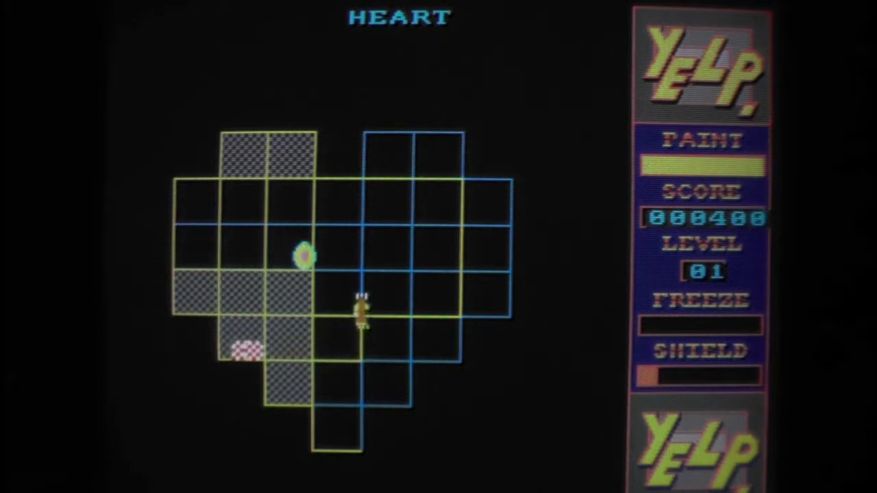
pyautogui.press('Up')
pyautogui.press('Down')
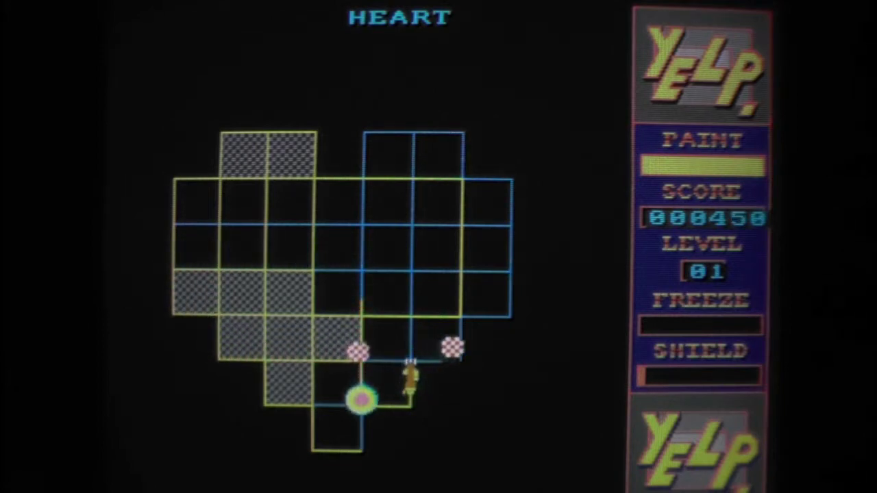
# Paint up the middle column and around to close the top-right square
pyautogui.press('Up')
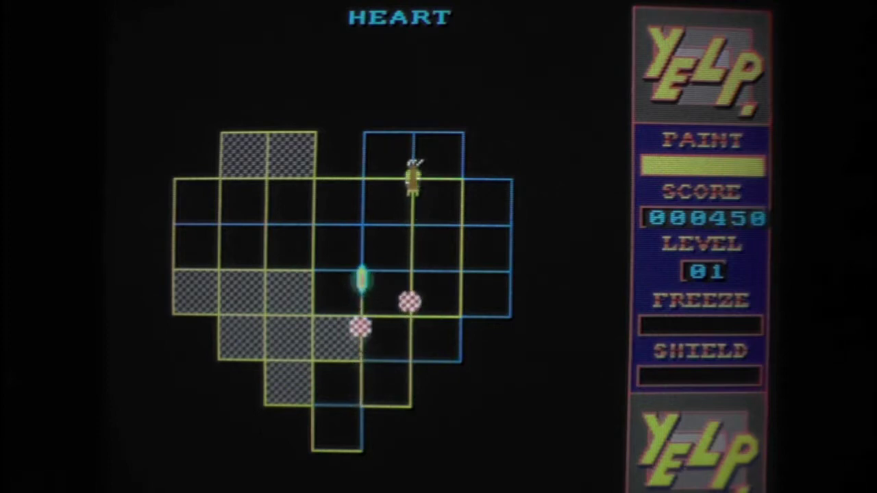
pyautogui.press('Up')
pyautogui.press('Right')
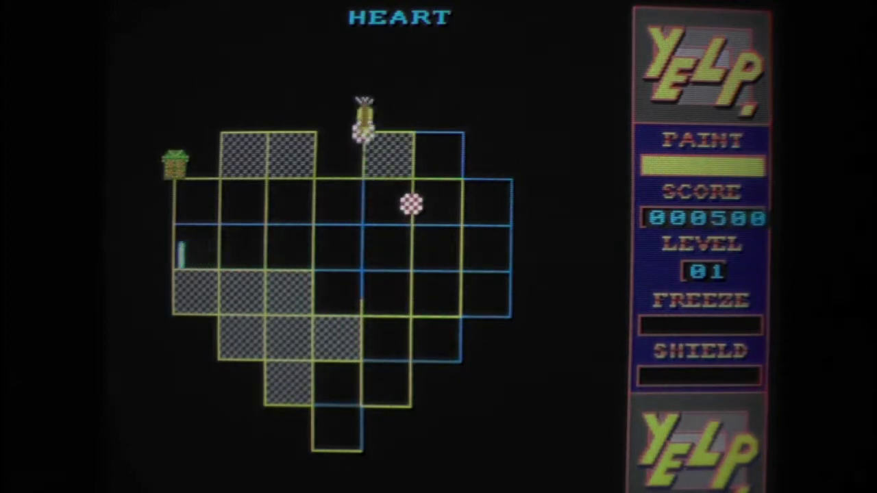
pyautogui.press('Right')
pyautogui.press('Down')
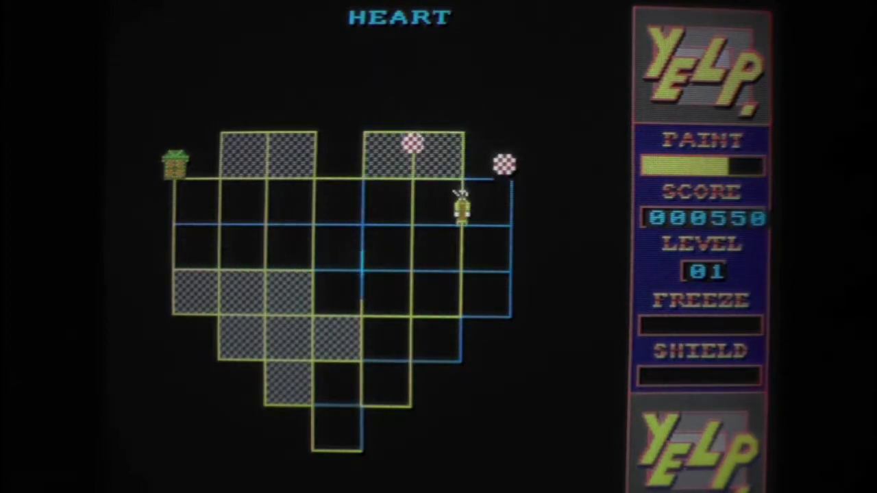
pyautogui.press('Down')
pyautogui.press('Down')
pyautogui.press('Left')
# Enclose a left square and a centre square of the heart
pyautogui.press('Left')
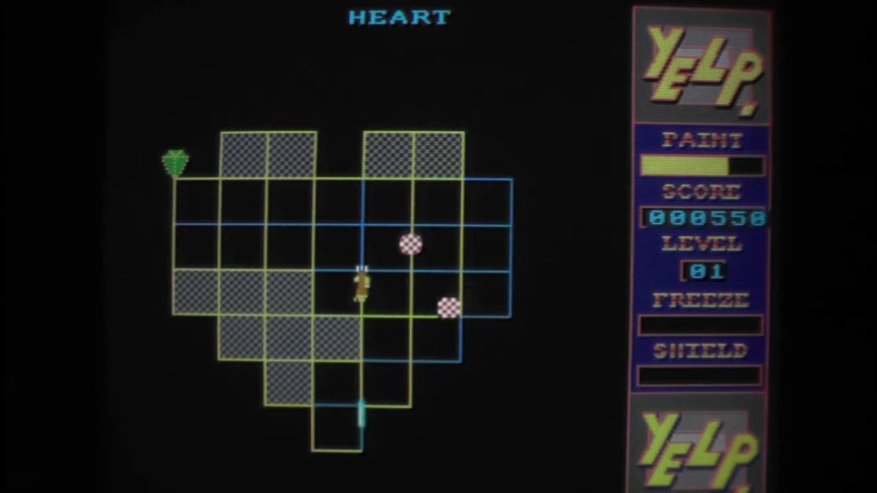
pyautogui.press('Up')
pyautogui.press('Left')
pyautogui.press('Left')
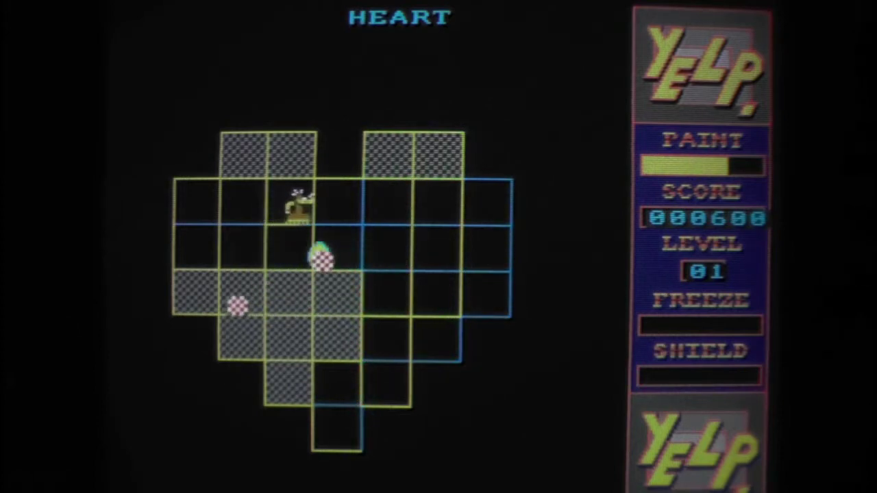
pyautogui.press('Right')
pyautogui.press('Right')
pyautogui.press('Down')
pyautogui.press('Left')
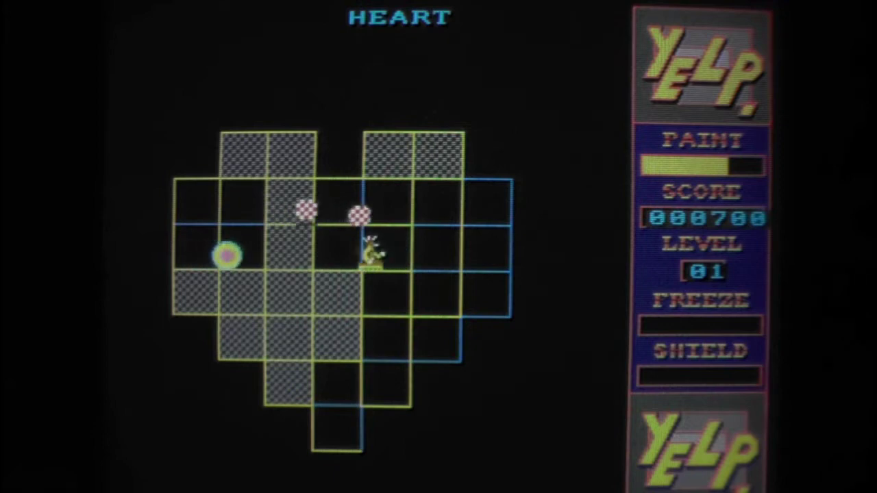
pyautogui.press('Right')
pyautogui.press('Right')
pyautogui.press('Right')
# Close squares near the right edge and fill the right column
pyautogui.press('Down')
pyautogui.press('Down')
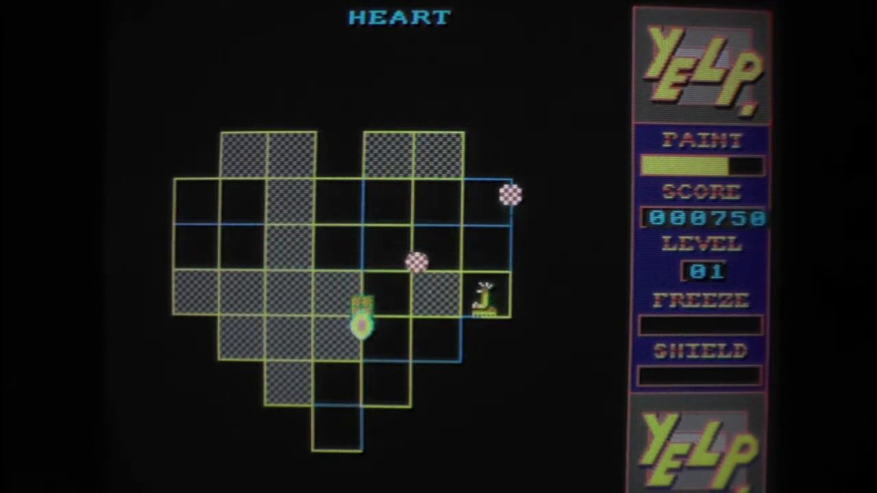
pyautogui.press('Down')
pyautogui.press('Left')
pyautogui.press('Left')
pyautogui.press('Left')
pyautogui.press('Left')
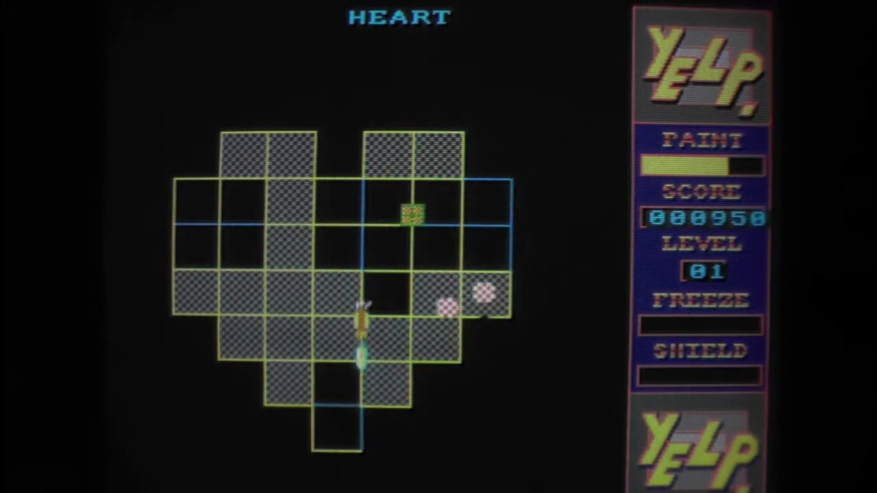
pyautogui.press('Up')
pyautogui.press('Up')
pyautogui.press('Up')
pyautogui.press('Right')
pyautogui.press('Up')
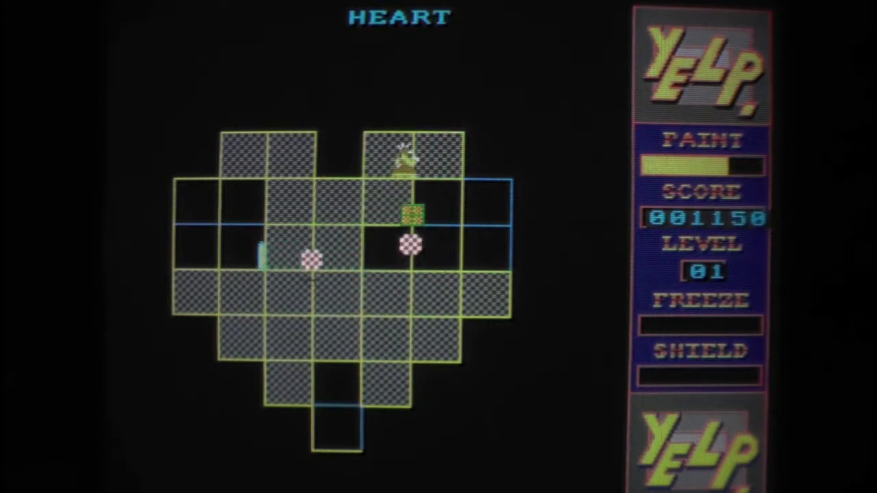
# Paint along the top-right rows and loop around to fill a right-side square
pyautogui.press('Right')
pyautogui.press('Up')
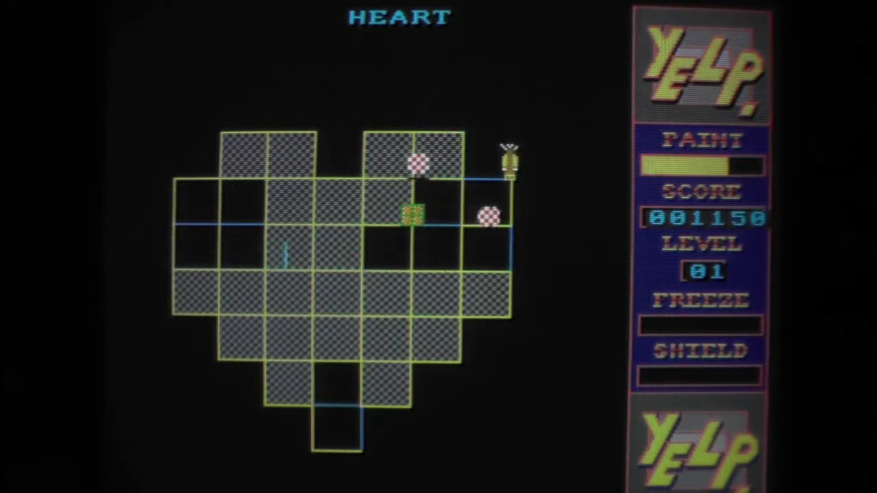
pyautogui.press('Up')
pyautogui.press('Left')
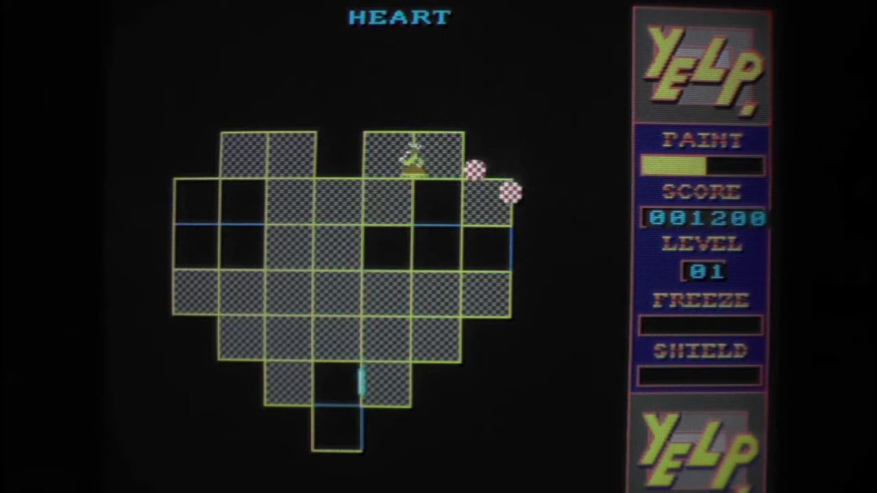
pyautogui.press('Down')
pyautogui.press('Right')
pyautogui.press('Right')
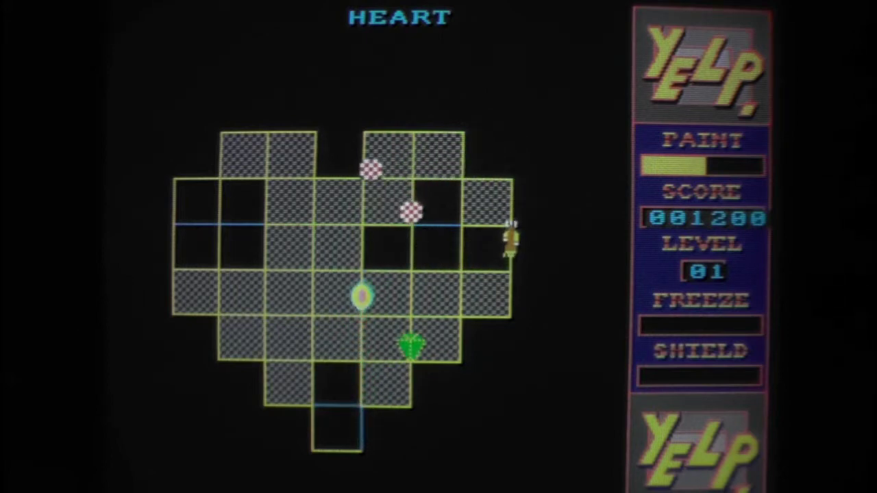
pyautogui.press('Up')
# Fill another square on the lower row and reach the heart's bottom cell
pyautogui.press('Down')
pyautogui.press('Left')
pyautogui.press('Left')
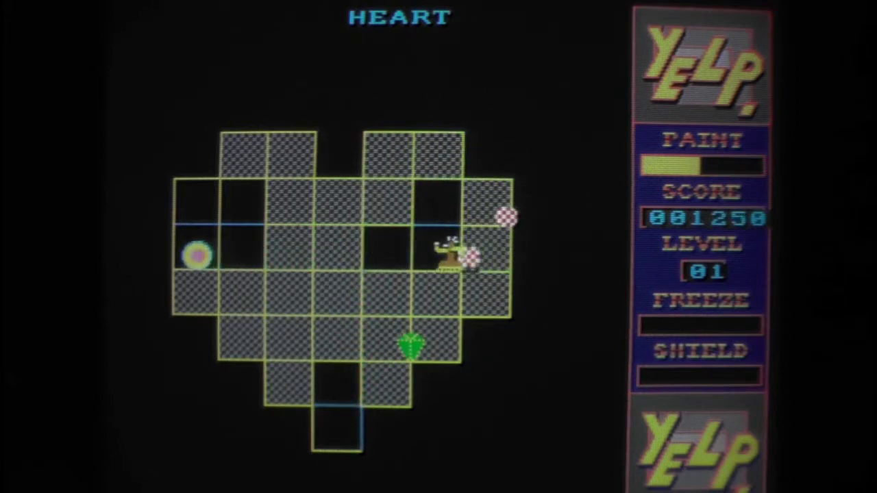
pyautogui.press('Left')
pyautogui.press('Down')
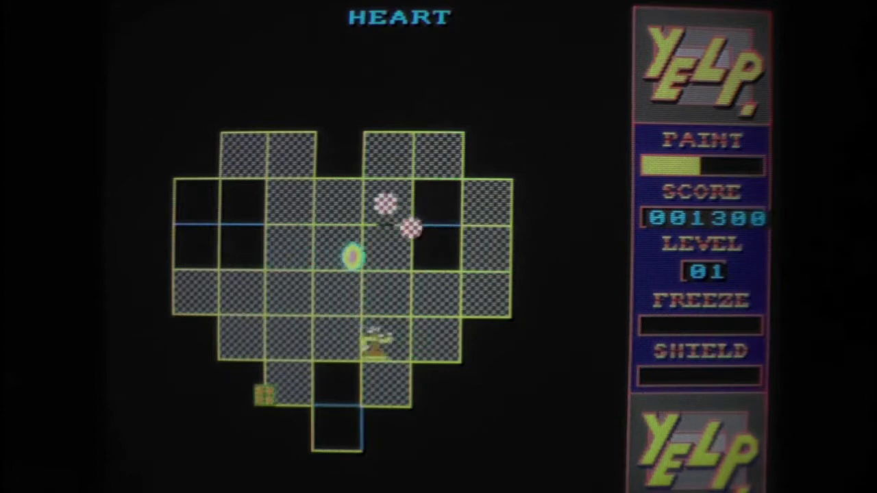
pyautogui.press('Down')
pyautogui.press('Left')
pyautogui.press('Left')
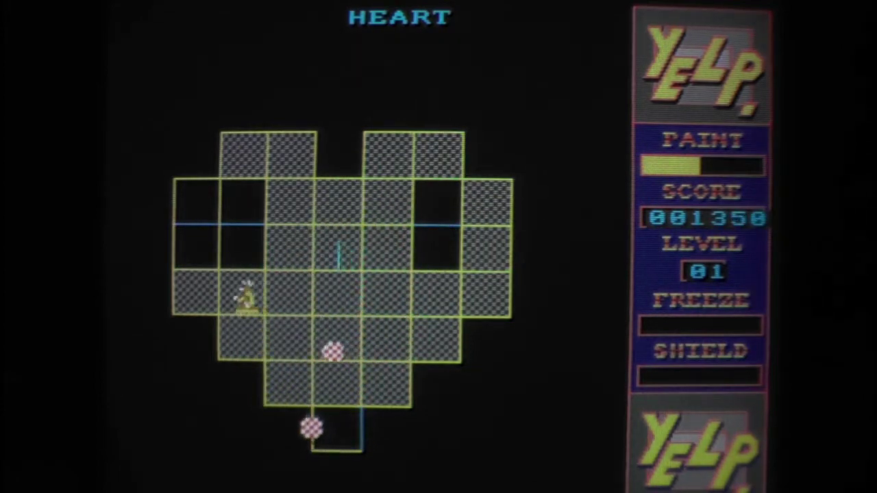
# Loop around the upper-left area to fill its remaining squares
pyautogui.press('Up')
pyautogui.press('Up')
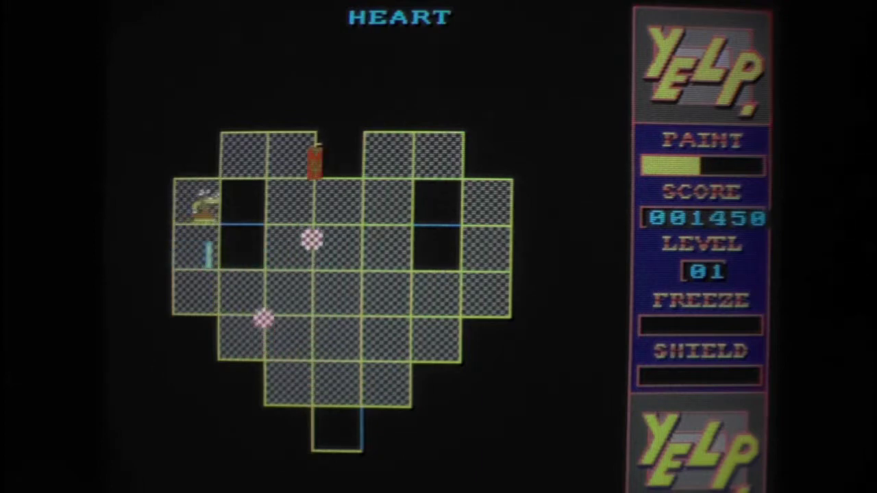
pyautogui.press('Right')
pyautogui.press('Right')
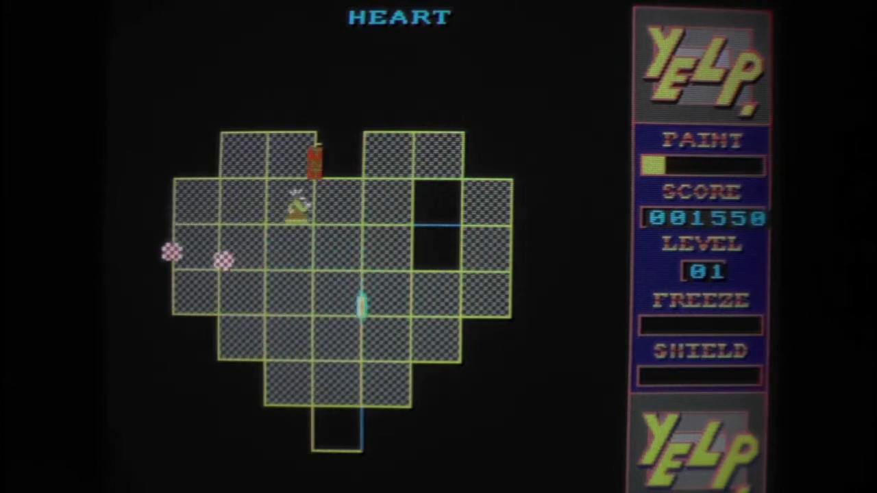
pyautogui.press('Right')
pyautogui.press('Right')
pyautogui.press('Down')
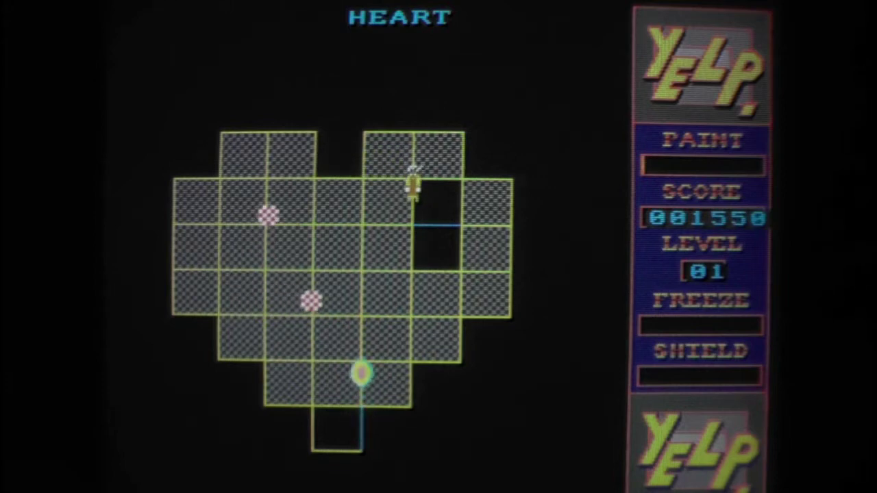
pyautogui.press('Right')
# Paint down the right edge and along the lower row to the last bottom cell
pyautogui.press('Down')
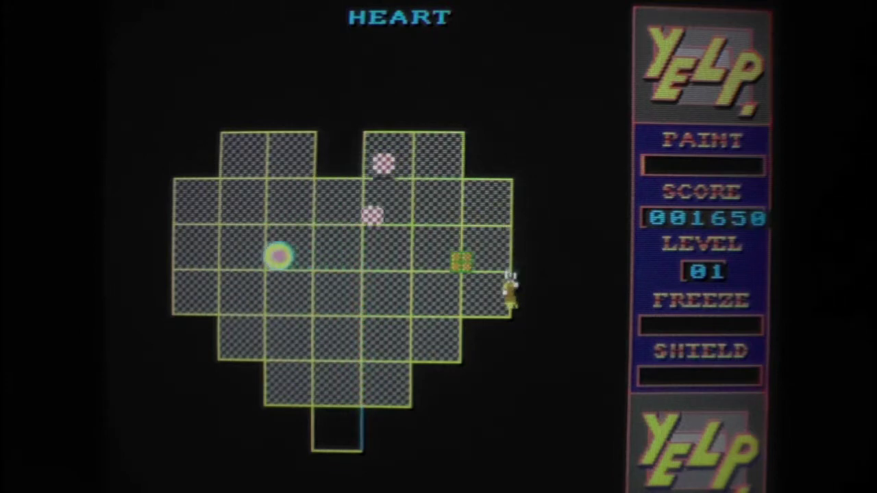
pyautogui.press('Down')
pyautogui.press('Left')
pyautogui.press('Left')
pyautogui.press('Down')
pyautogui.press('Down')
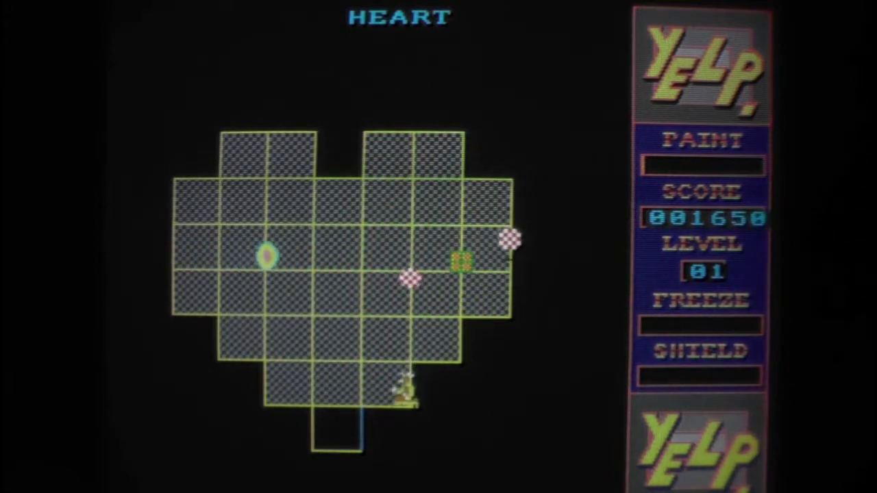
pyautogui.press('Left')
pyautogui.press('Down')
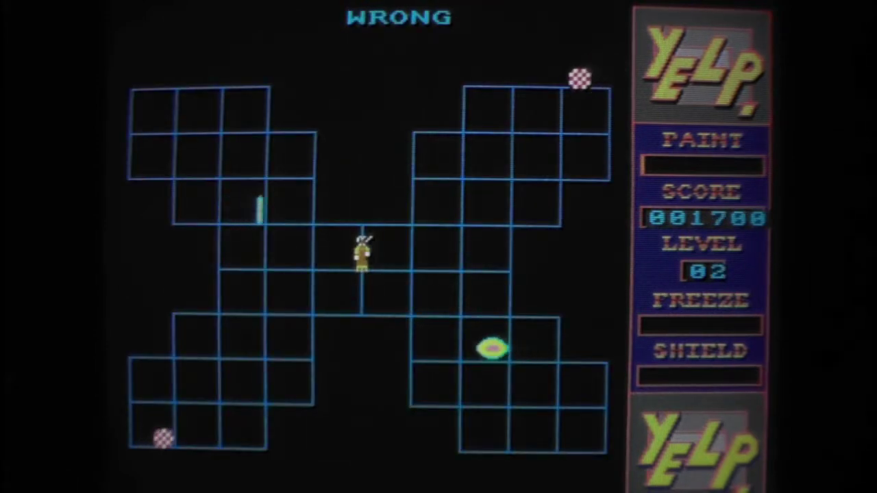
# Paint a brief trail on the WRONG grid, then restart at level 1 via Play Again and Play Game
pyautogui.press('Right')
pyautogui.press('Right')
pyautogui.press('Up')
pyautogui.press('Up')
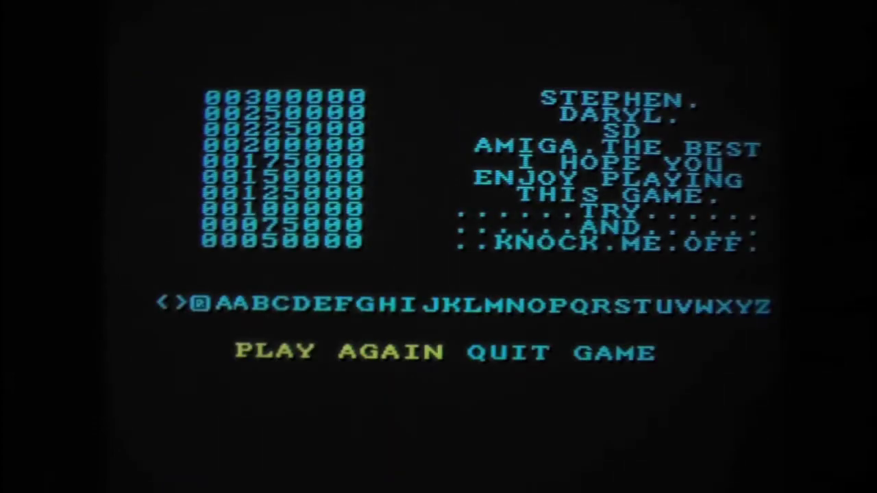
pyautogui.press('Return')
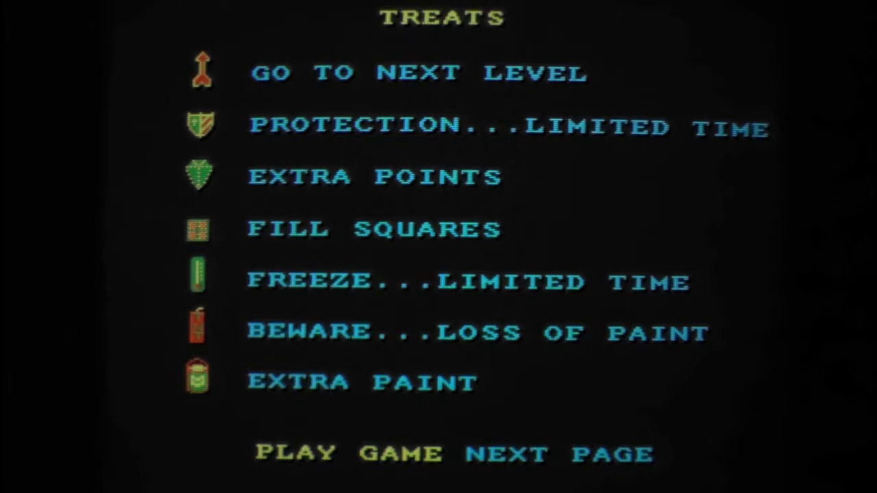
pyautogui.press('Return')
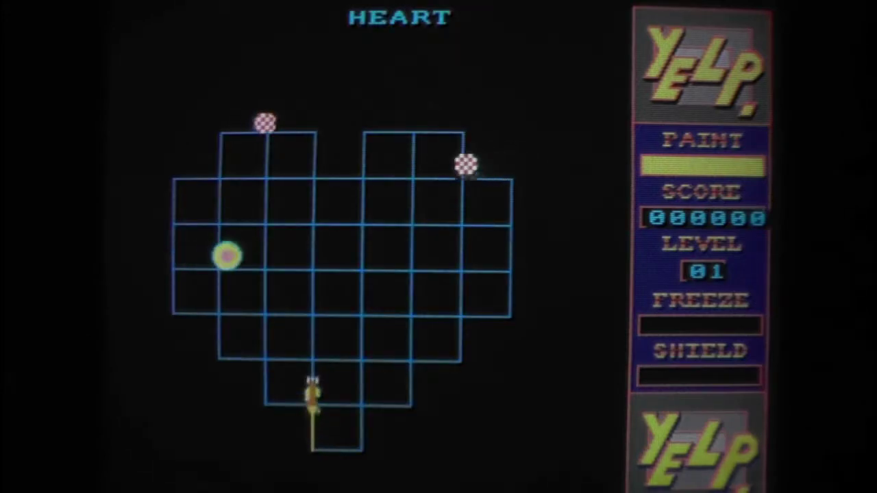
# Circle the heart's bottom square to fill it
pyautogui.press('Up')
pyautogui.press('Right')
pyautogui.press('Down')
pyautogui.press('Left')
# Paint a stepped path up-left from the bottom square to the heart's left edge
pyautogui.press('Up')
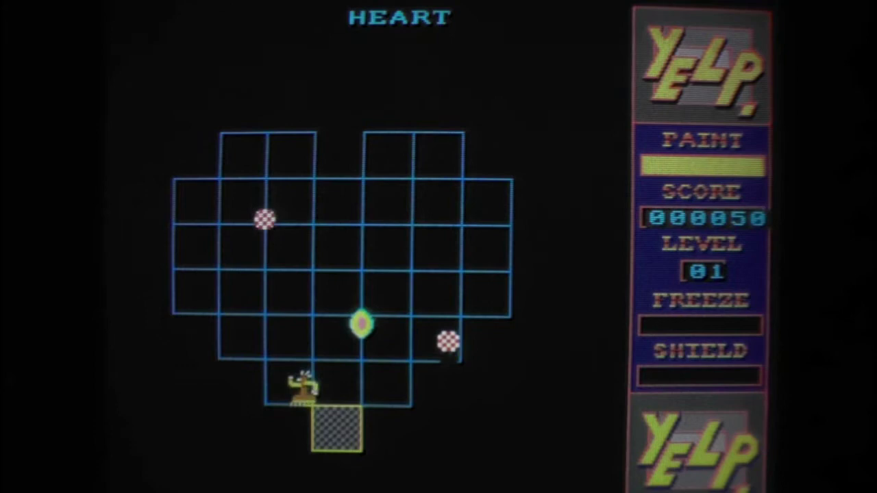
pyautogui.press('Left')
pyautogui.press('Up')
pyautogui.press('Left')
pyautogui.press('Up')
pyautogui.press('Left')
pyautogui.press('Up')
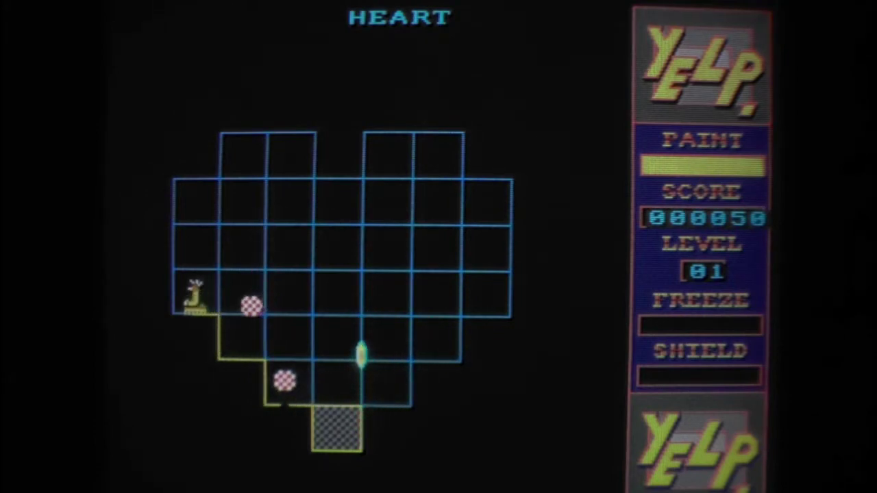
# Paint right across the row and back to enclose and fill the left area
pyautogui.press('Up')
pyautogui.press('Up')
pyautogui.press('Right')
pyautogui.press('Right')
pyautogui.press('Down')
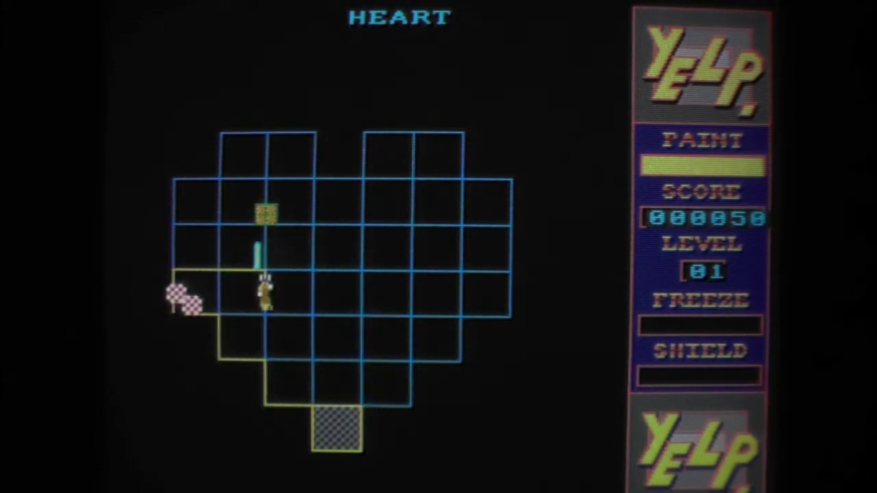
pyautogui.press('Right')
pyautogui.press('Up')
pyautogui.press('Up')
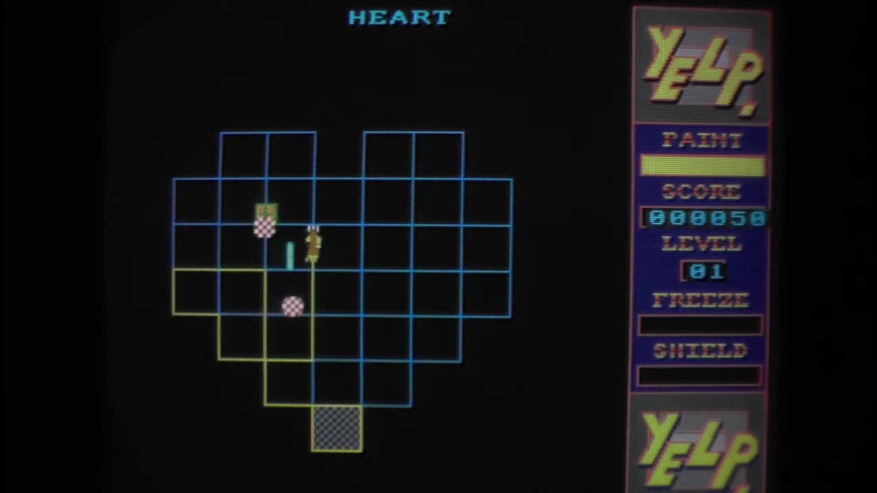
pyautogui.press('Up')
pyautogui.press('Left')
pyautogui.press('Left')
pyautogui.press('Left')
pyautogui.press('Left')
pyautogui.press('Down')
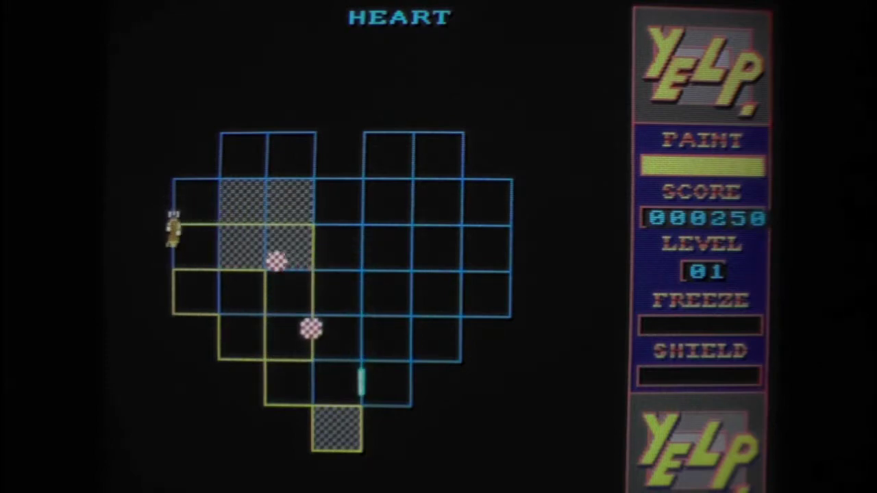
# Trace around the upper-left lobe and close the loop so its cells fill grey
pyautogui.press('Up')
pyautogui.press('Right')
pyautogui.press('Right')
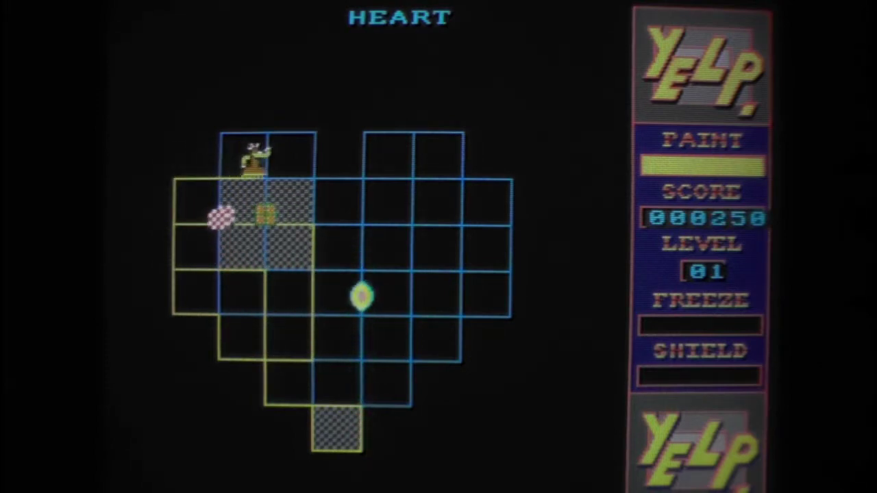
pyautogui.press('Right')
pyautogui.press('Down')
pyautogui.press('Down')
pyautogui.press('Down')
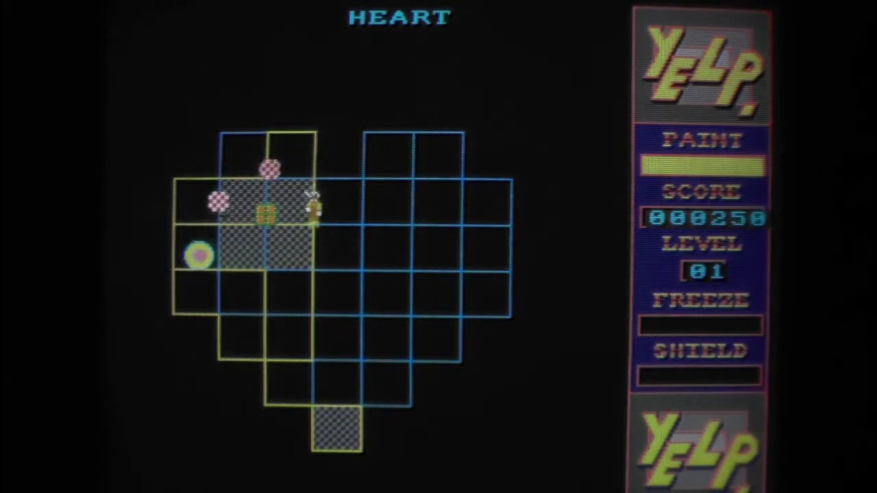
pyautogui.press('Down')
pyautogui.press('Down')
pyautogui.press('Down')
pyautogui.press('Left')
pyautogui.press('Left')
pyautogui.press('Up')
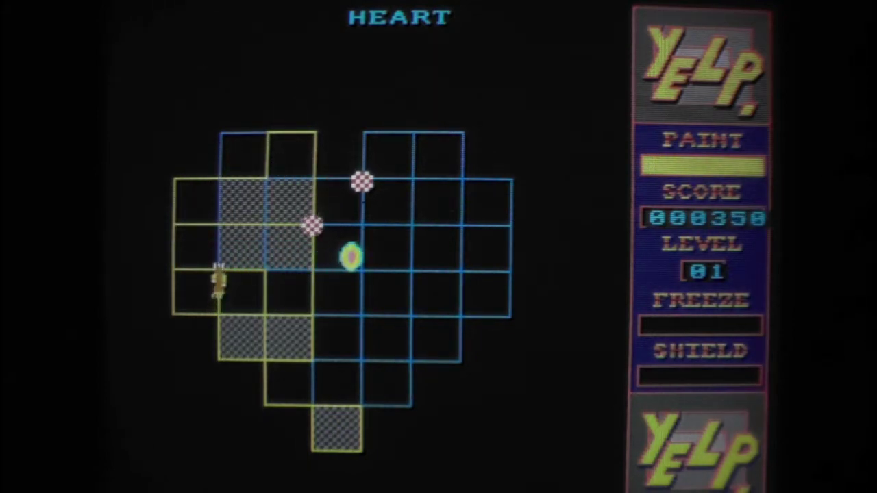
pyautogui.press('Up')
pyautogui.press('Up')
pyautogui.press('Up')
pyautogui.press('Up')
# Fill tiles along the heart's top, then trace the bottom and up a column
pyautogui.press('Right')
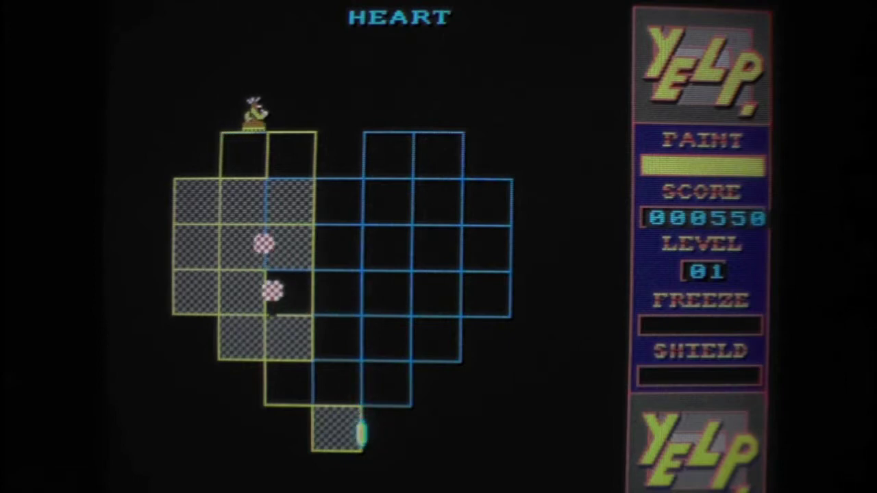
pyautogui.press('Right')
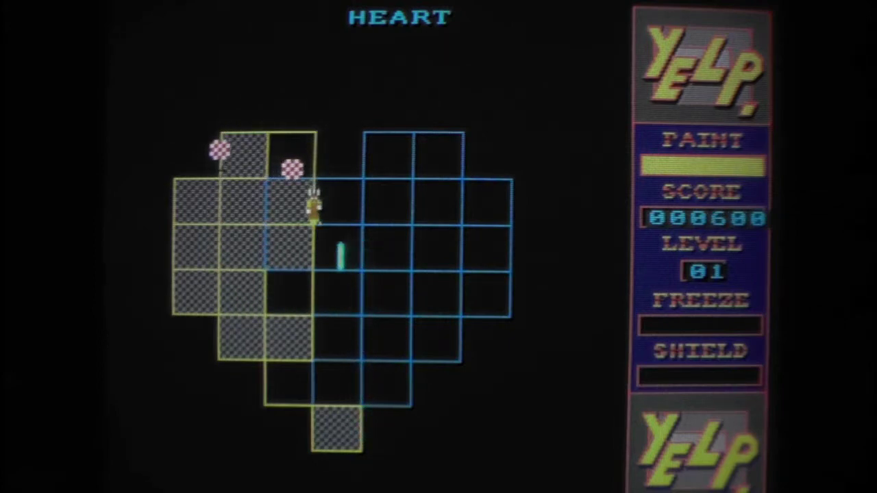
pyautogui.press('Left')
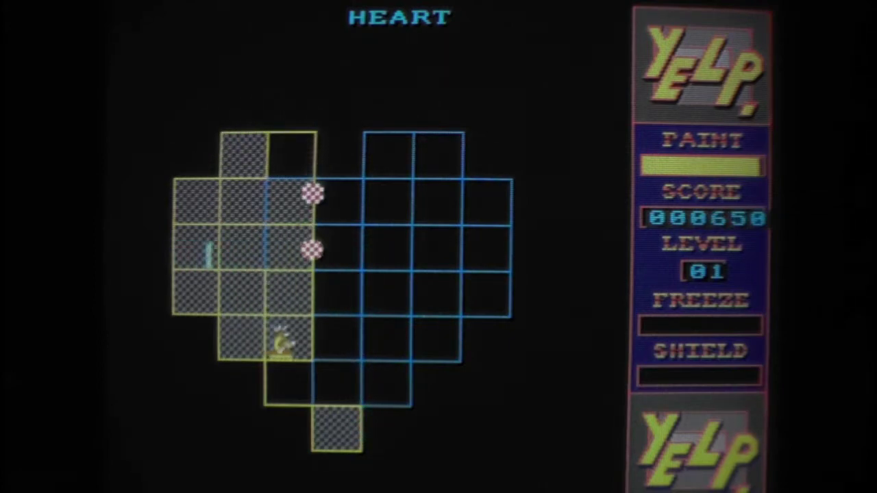
pyautogui.press('Right')
pyautogui.press('Down')
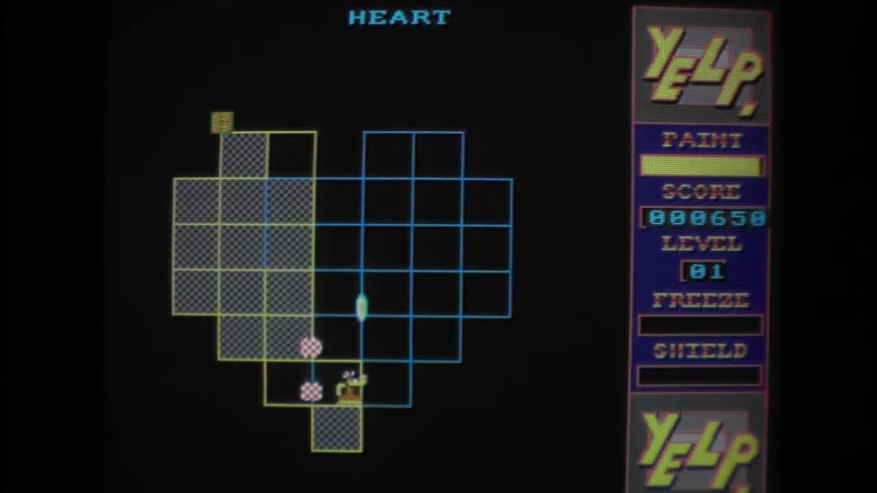
pyautogui.press('Right')
pyautogui.press('Up')
pyautogui.press('Up')
pyautogui.press('Up')
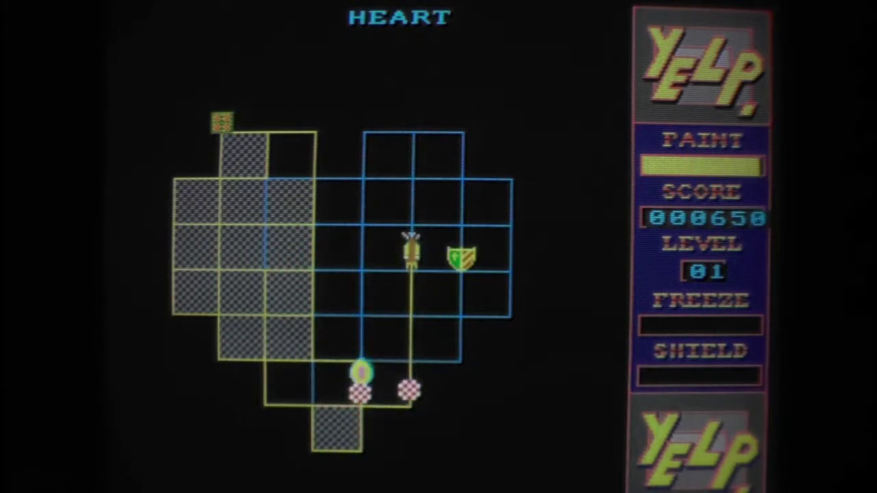
pyautogui.press('Up')
pyautogui.press('Up')
pyautogui.press('Up')
# Paint back and forth along the top row to enclose and fill a top tile
pyautogui.press('Left')
pyautogui.press('Left')
pyautogui.press('Left')
pyautogui.press('Left')
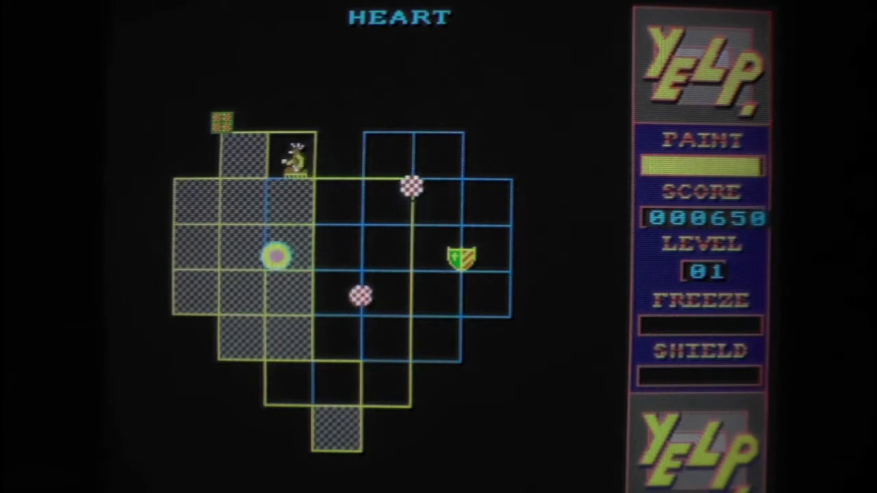
pyautogui.press('Left')
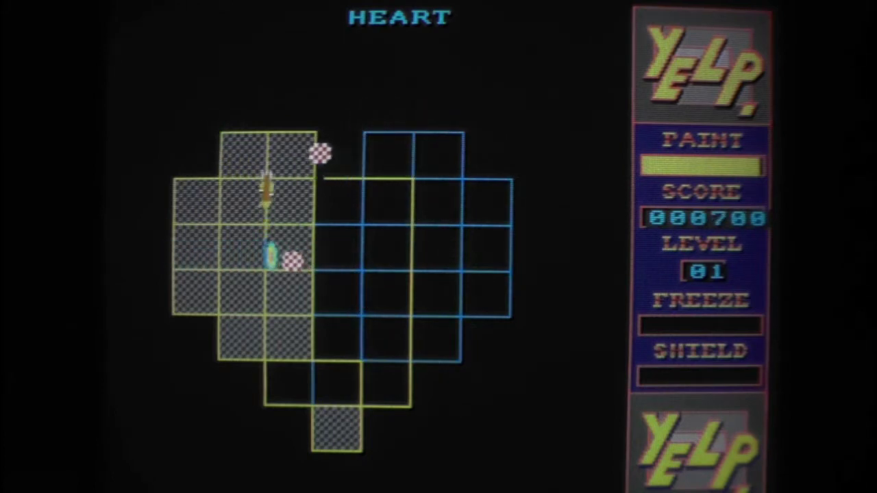
pyautogui.press('Right')
pyautogui.press('Right')
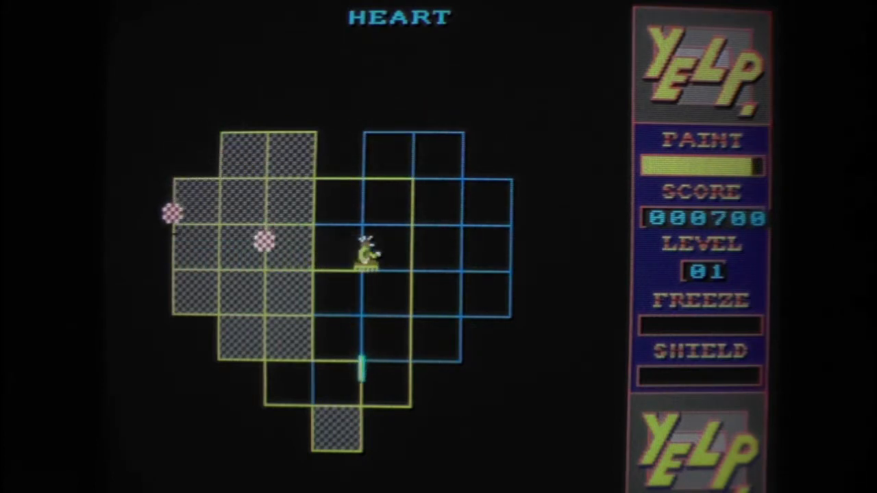
pyautogui.press('Right')
pyautogui.press('Right')
pyautogui.press('Right')
pyautogui.press('Right')
pyautogui.press('Right')
pyautogui.press('Right')
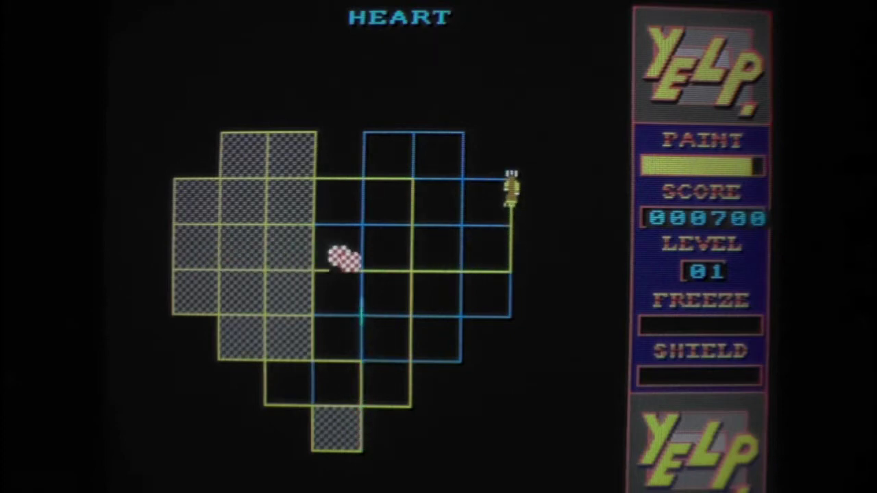
pyautogui.press('Left')
pyautogui.press('Left')
pyautogui.press('Left')
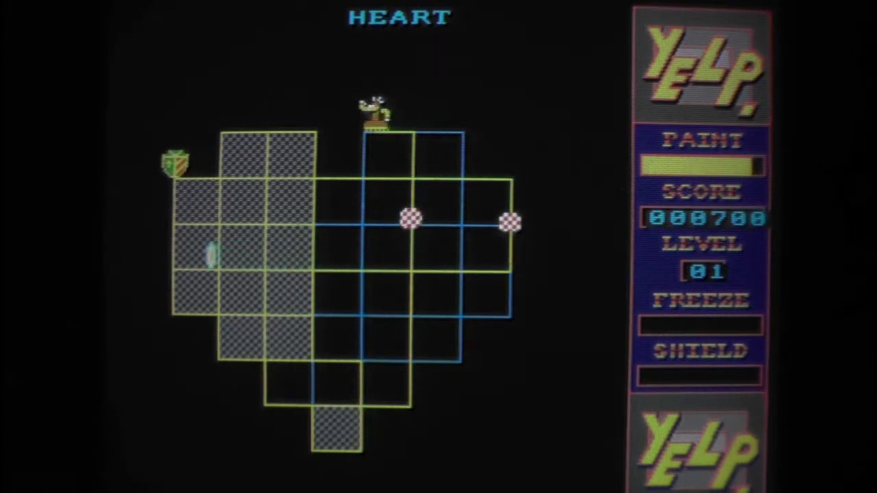
pyautogui.press('Left')
pyautogui.press('Down')
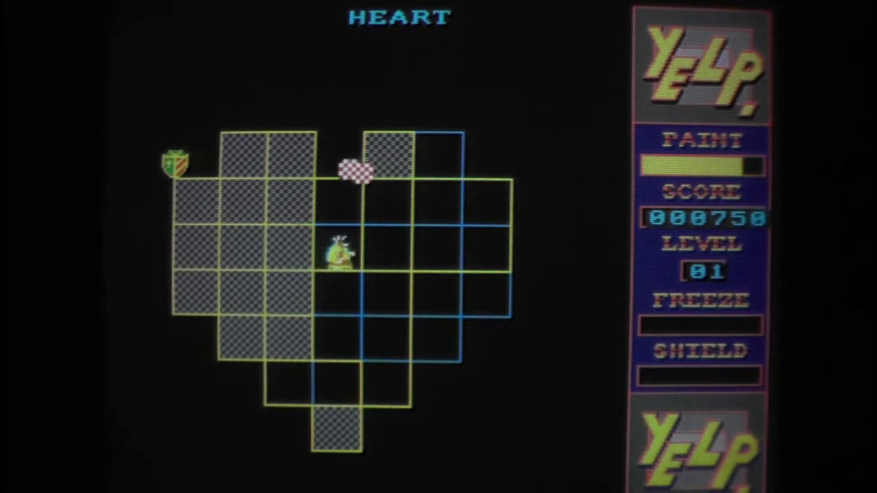
# Work left and down across the heart, filling a row's tiles on the way
pyautogui.press('Left')
pyautogui.press('Left')
pyautogui.press('Down')
pyautogui.press('Left')
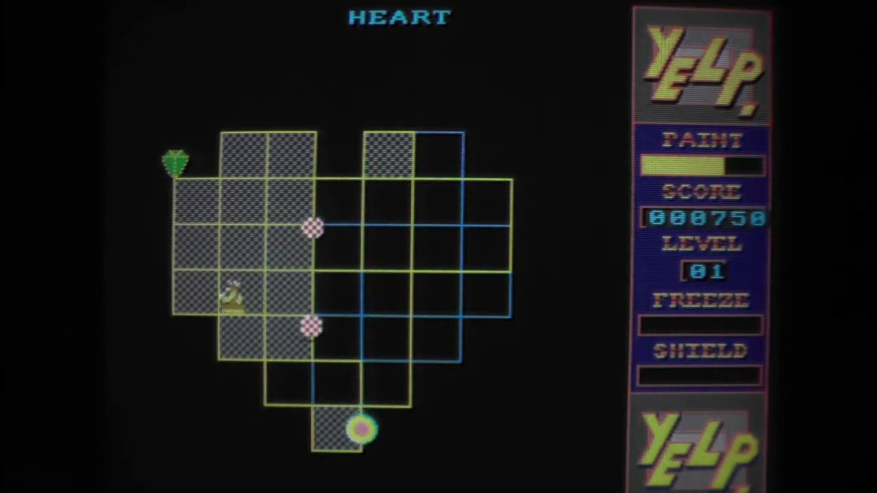
pyautogui.press('Left')
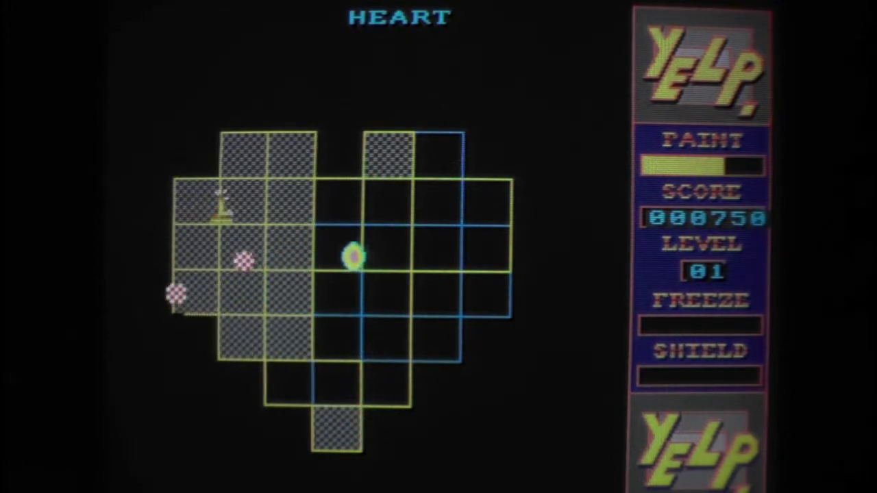
pyautogui.press('Right')
pyautogui.press('Right')
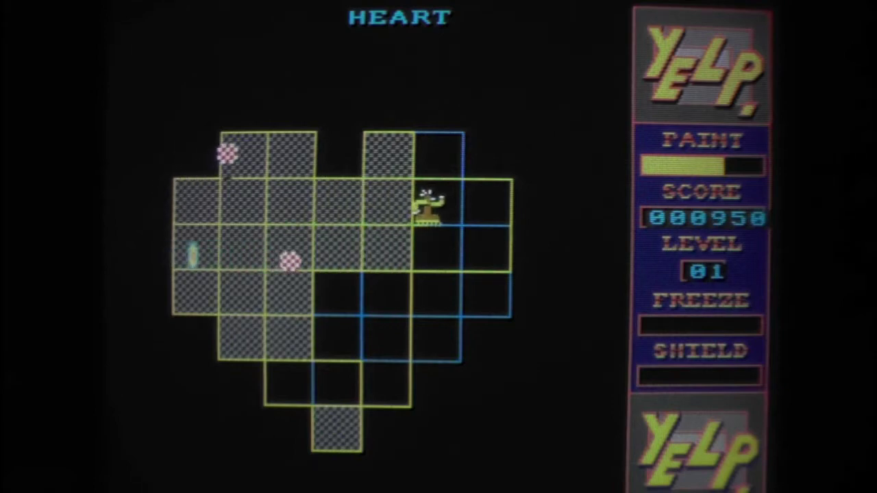
pyautogui.press('Right')
pyautogui.press('Down')
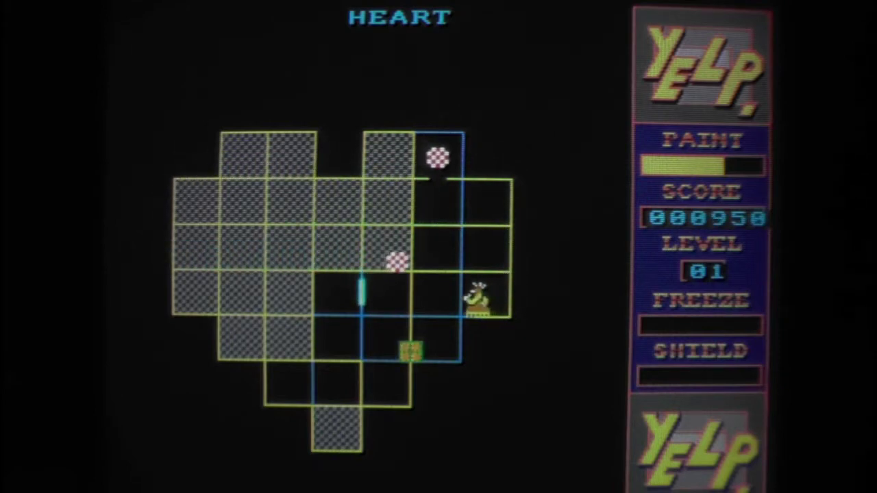
pyautogui.press('Left')
pyautogui.press('Left')
pyautogui.press('Left')
pyautogui.press('Left')
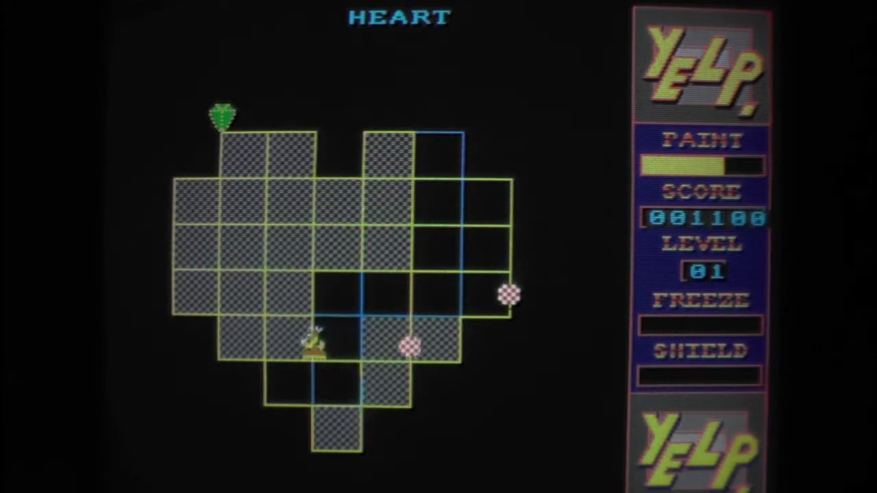
# Loop through the bottom and right-side tiles to fill them
pyautogui.press('Down')
pyautogui.press('Up')
pyautogui.press('Up')
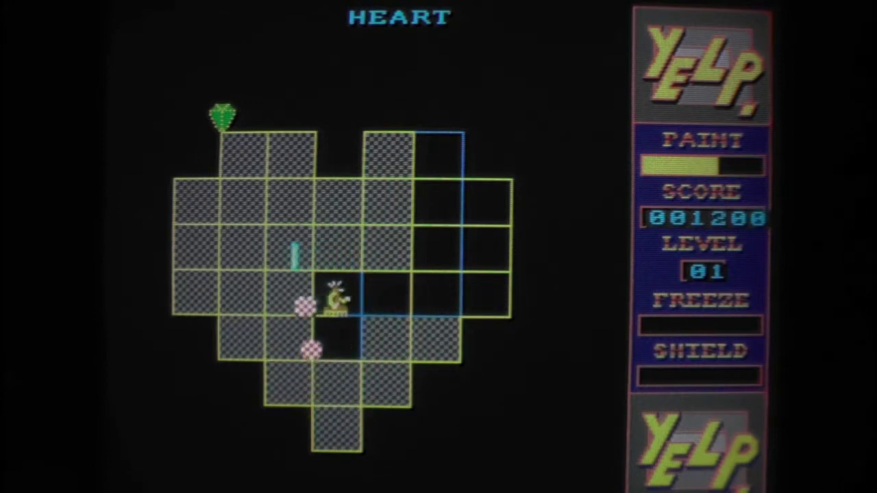
pyautogui.press('Down')
pyautogui.press('Up')
pyautogui.press('Up')
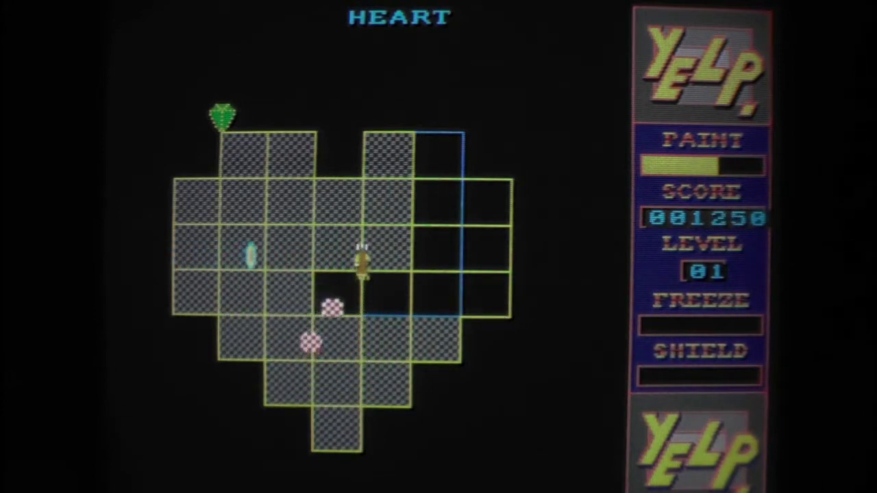
pyautogui.press('Right')
pyautogui.press('Right')
pyautogui.press('Right')
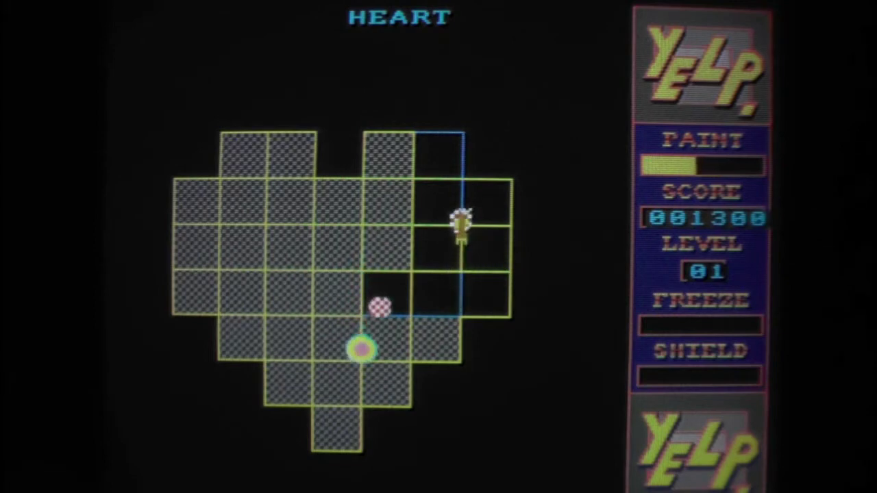
pyautogui.press('Down')
pyautogui.press('Left')
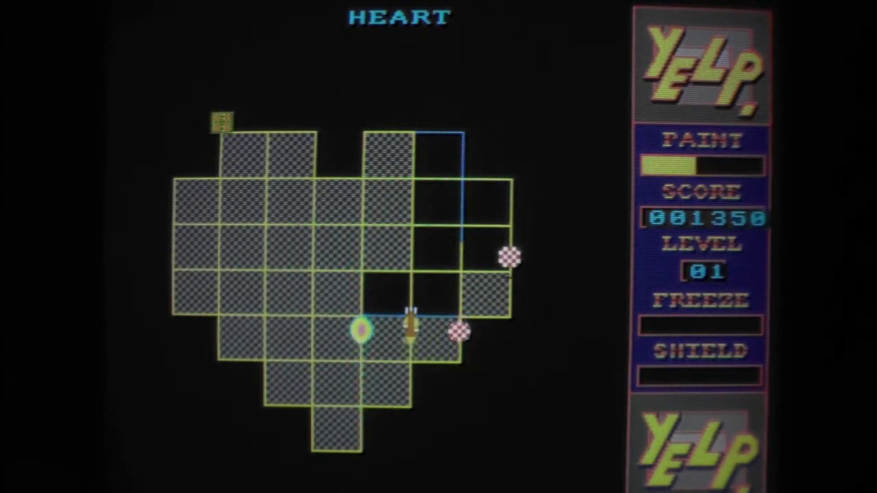
pyautogui.press('Left')
pyautogui.press('Left')
pyautogui.press('Left')
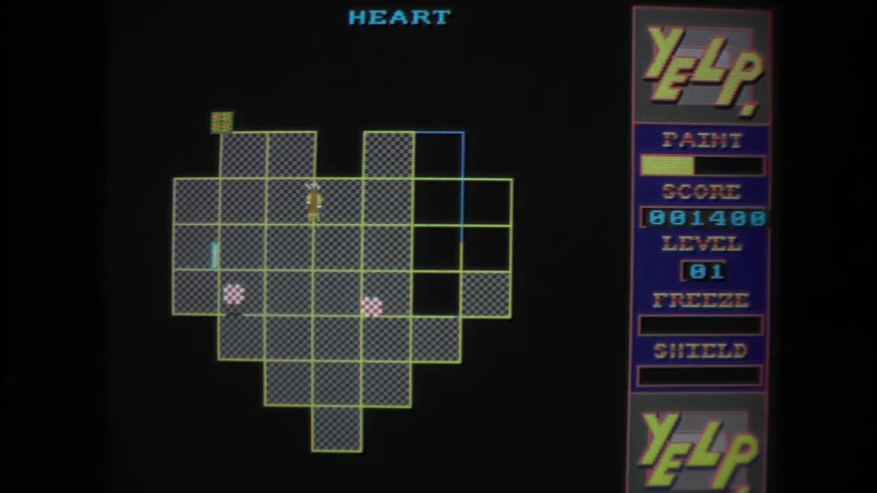
# Trace across the top and up the right edge, completing the heart at 1650 points
pyautogui.press('Right')
pyautogui.press('Right')
pyautogui.press('Right')
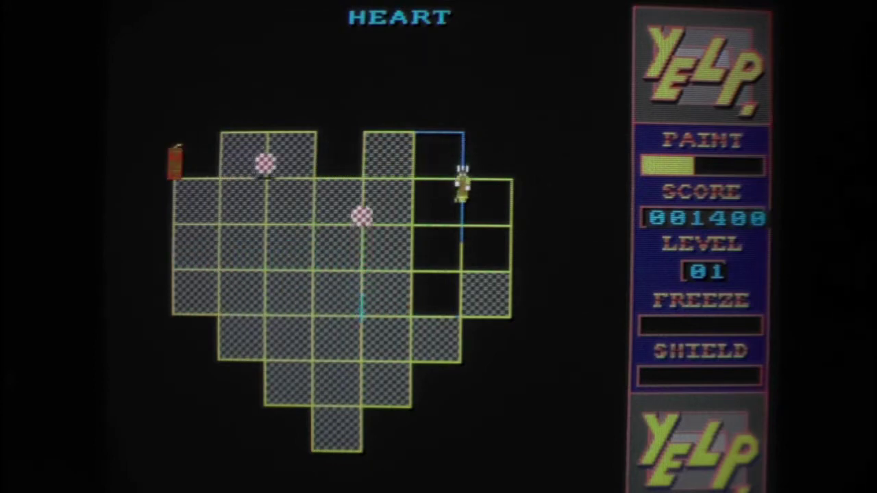
pyautogui.press('Down')
pyautogui.press('Down')
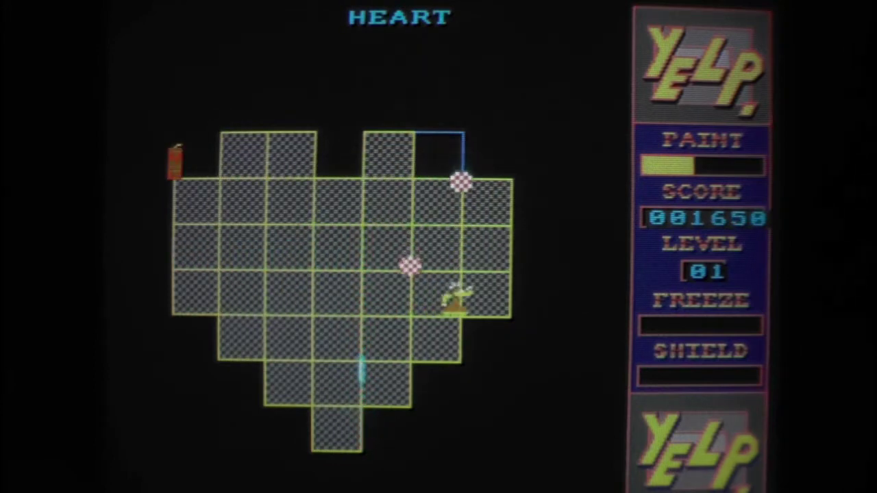
pyautogui.press('Right')
pyautogui.press('Up')
pyautogui.press('Up')
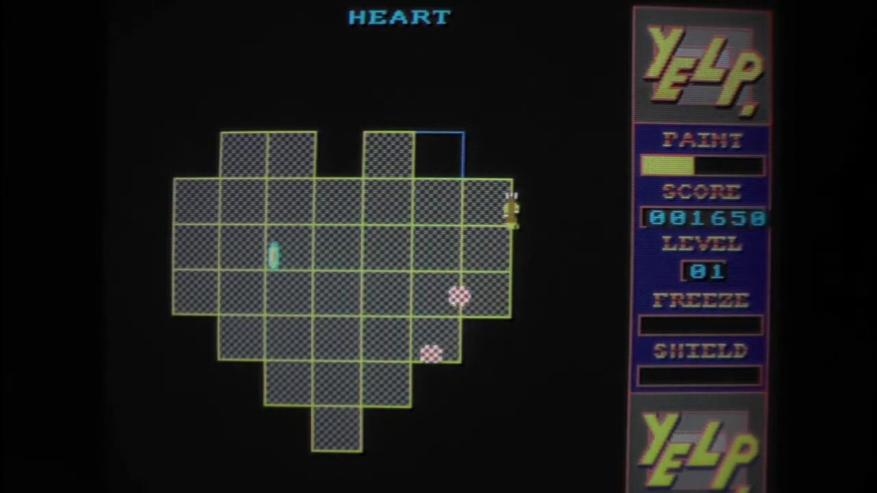
pyautogui.press('Up')
# Close the heart's last top tile, then paint WRONG's middle and right column, reaching 1700
pyautogui.press('Left')
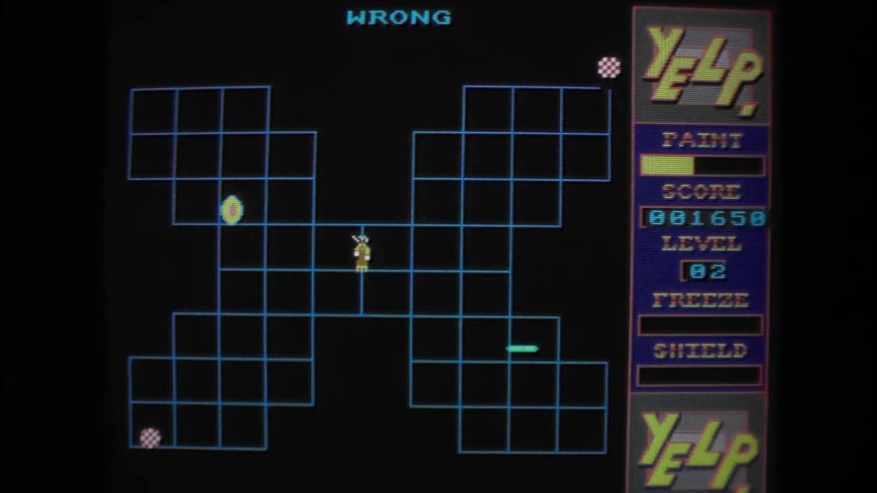
pyautogui.press('Right')
pyautogui.press('Right')
pyautogui.press('Right')
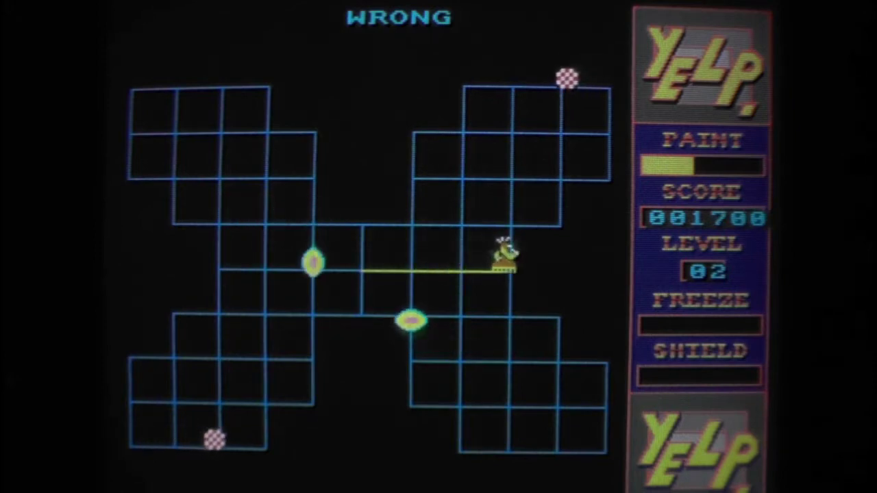
pyautogui.press('Down')
pyautogui.press('Down')
pyautogui.press('Down')
pyautogui.press('Down')
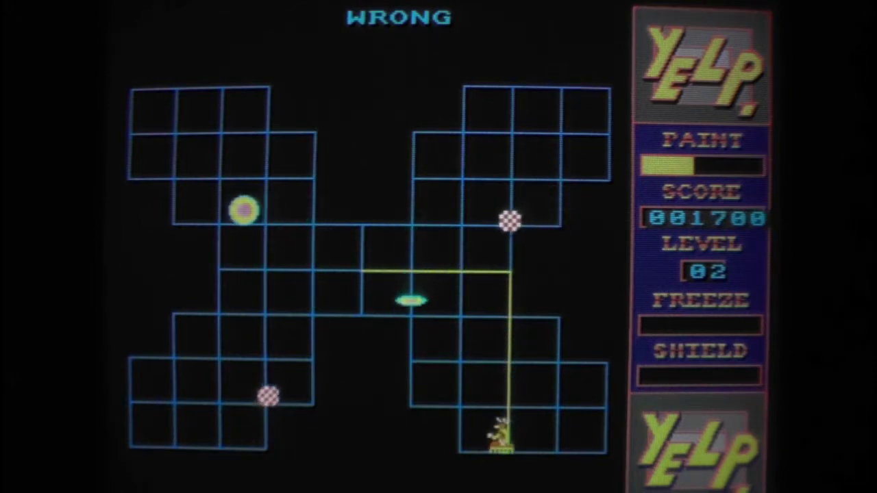
pyautogui.press('Left')
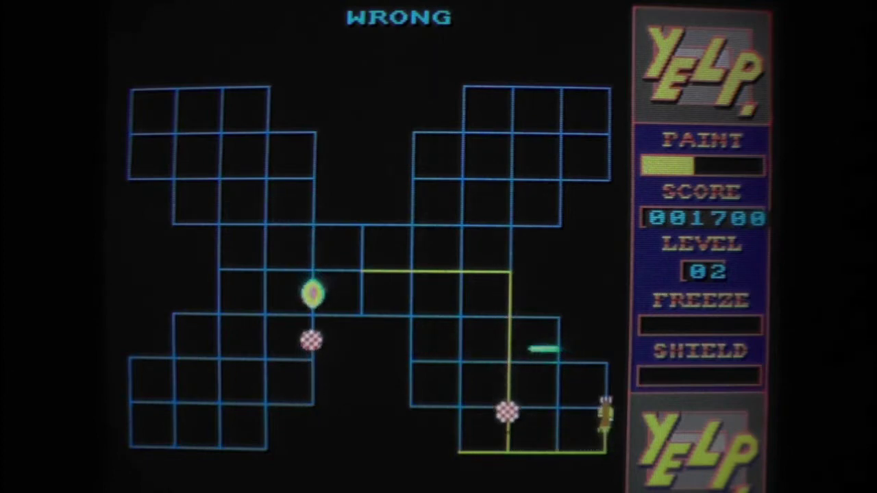